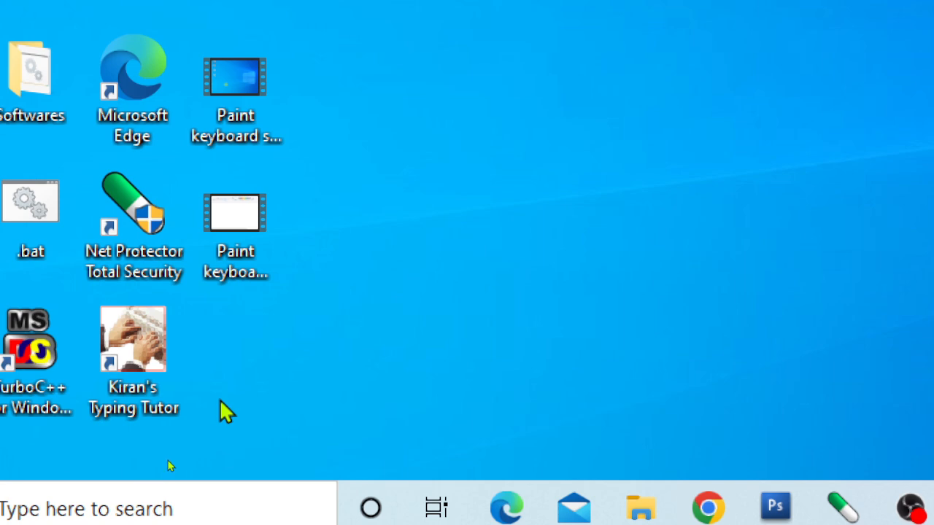
Step: Search Windows for "paint" and open the Paint app with a blank canvas
click(169, 504)
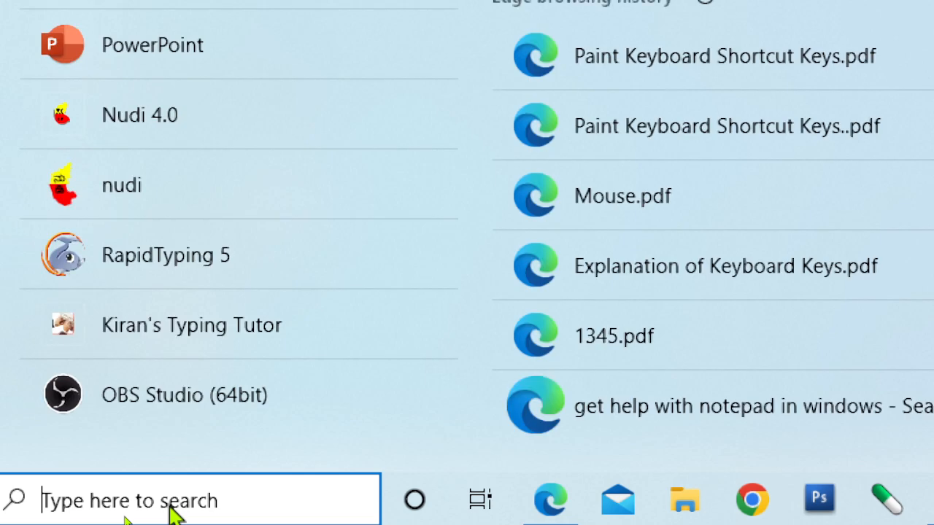
text(pai)
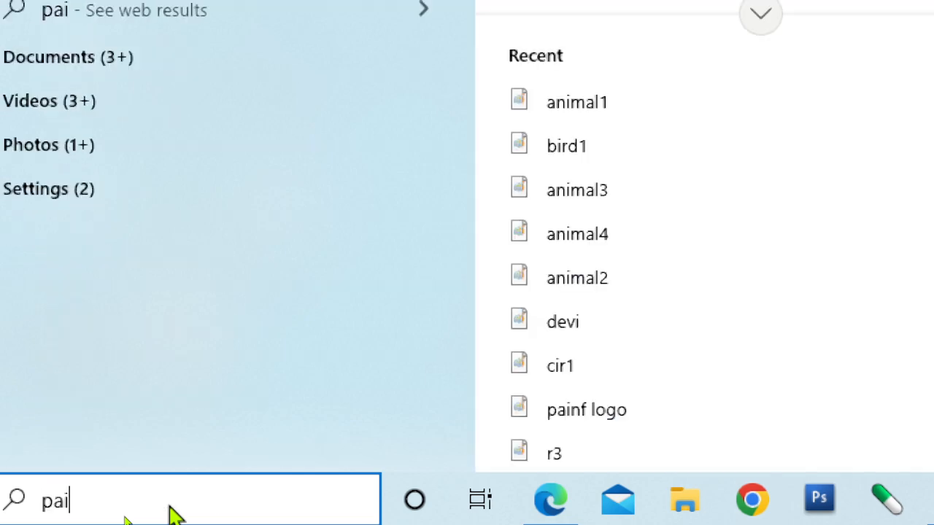
text(nt)
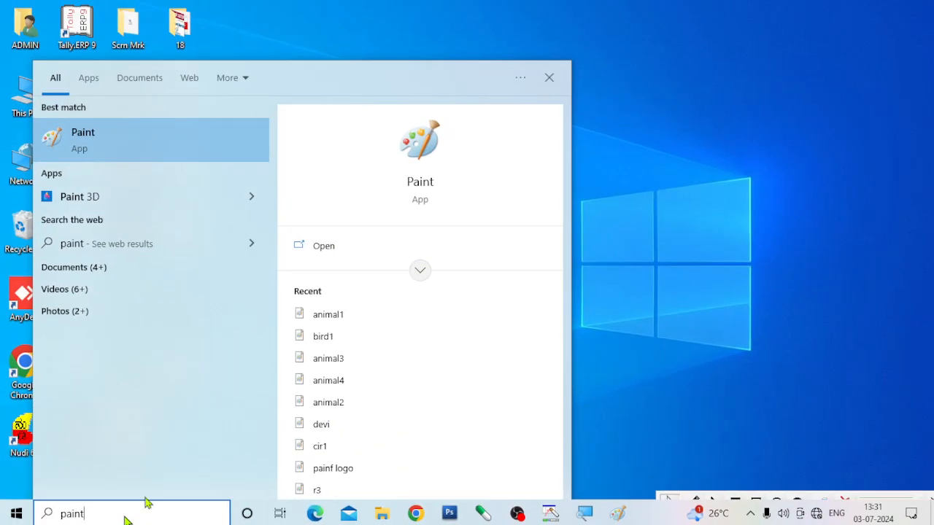
click(428, 146)
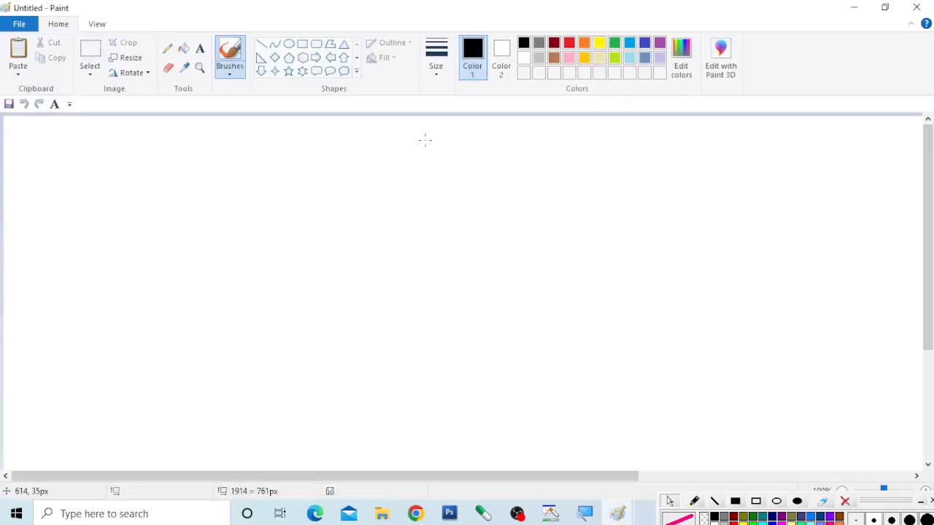
Step: Mark the window title and the Clipboard group with temporary pink annotation rectangles, clearing each mark
click(756, 502)
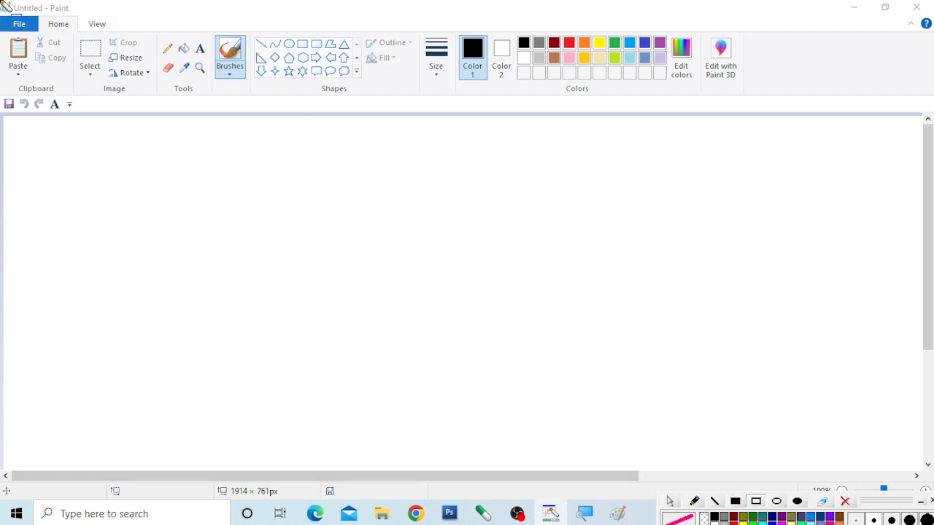
mouse_move(2, 2)
mouse_down()
mouse_move(33, 22)
mouse_move(76, 20)
mouse_up()
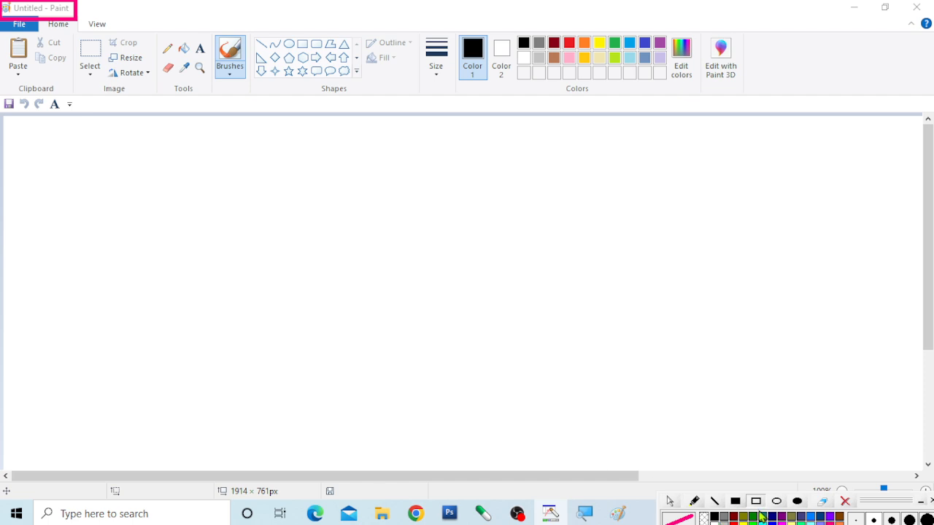
click(845, 501)
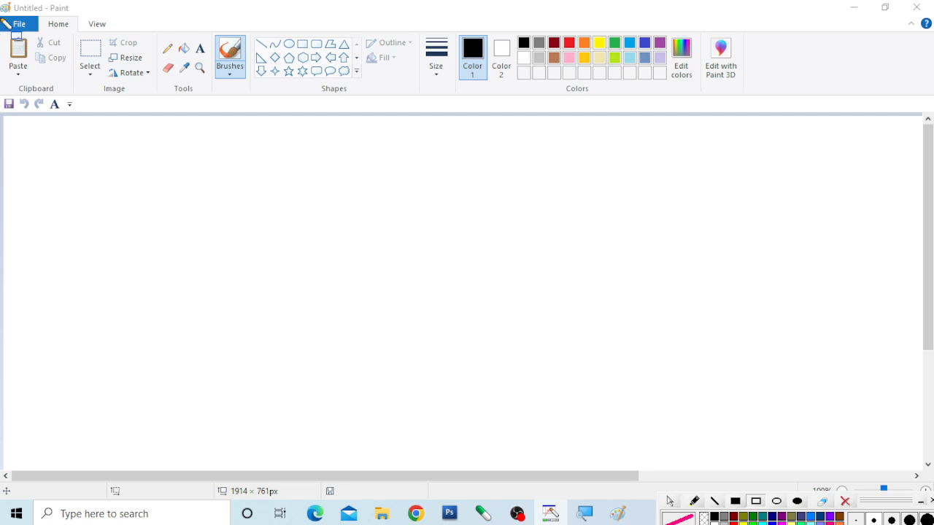
mouse_move(2, 33)
mouse_down()
mouse_move(23, 73)
mouse_move(81, 103)
mouse_up()
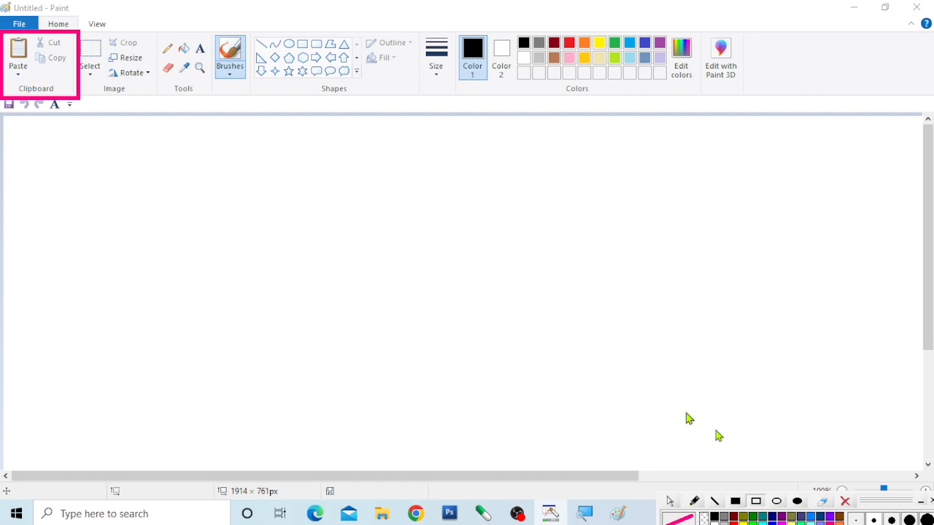
click(845, 502)
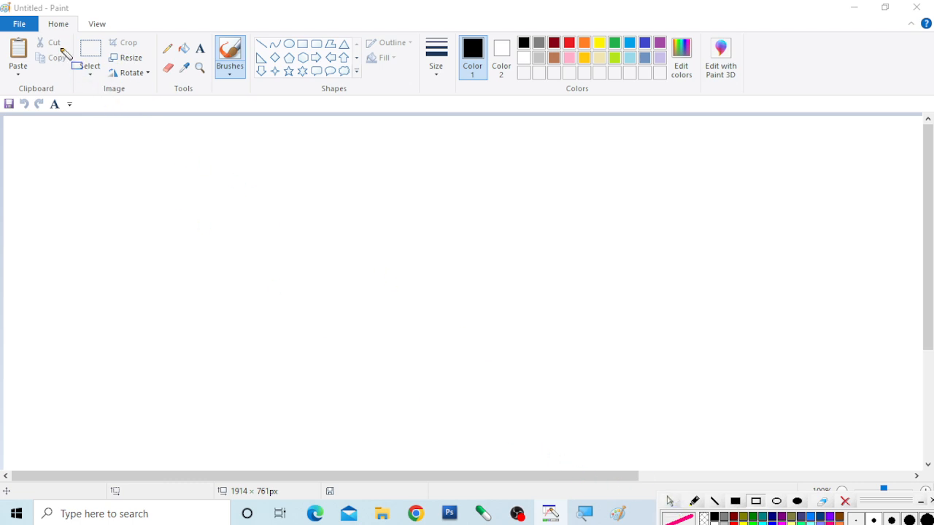
click(670, 501)
Step: Draw a black-outlined heart about 383 × 385 px in the middle of the canvas and move it to the right
click(357, 73)
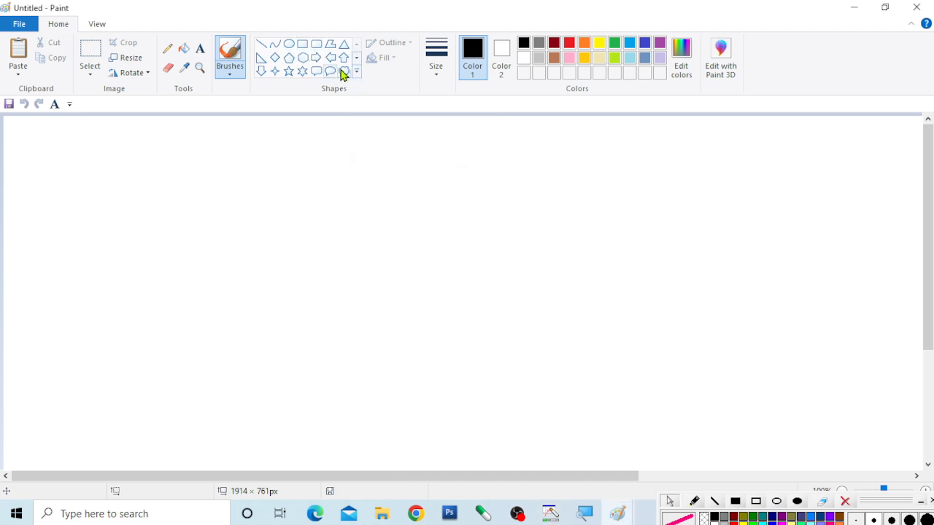
click(358, 75)
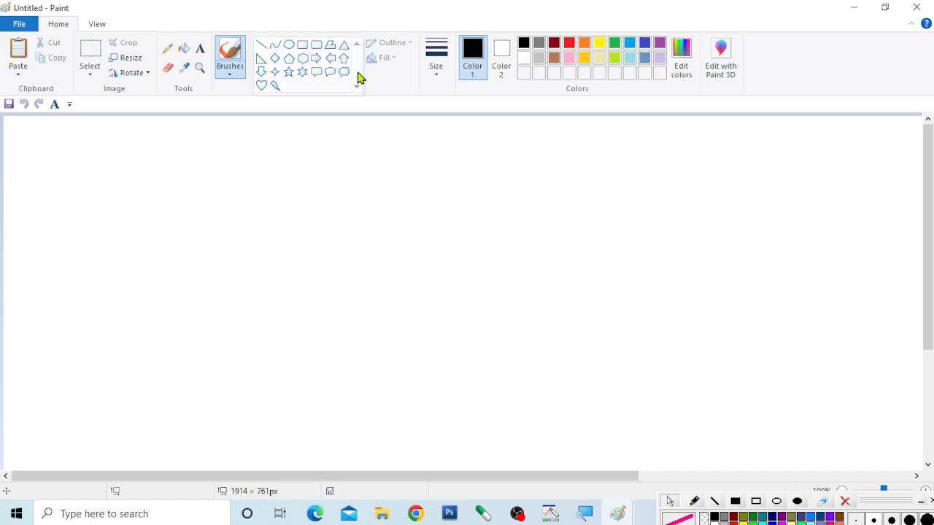
click(261, 86)
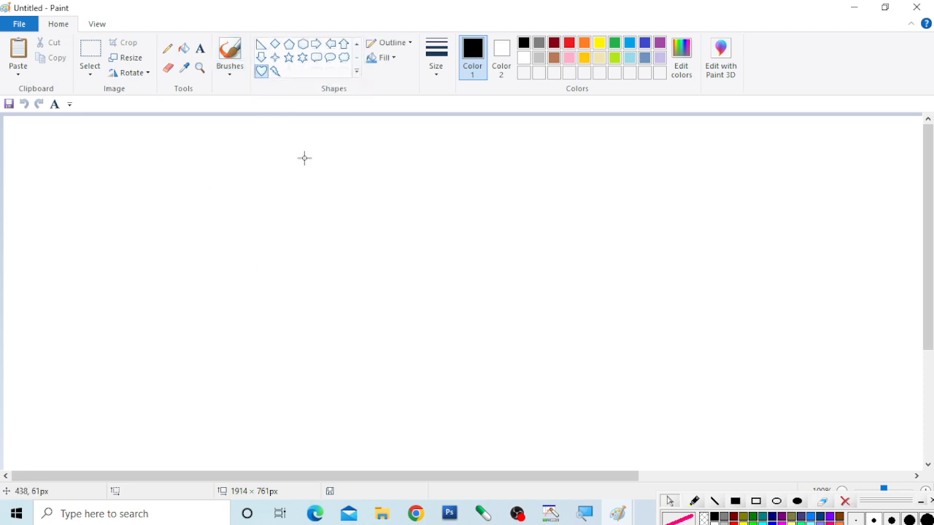
drag(305, 157, 568, 488)
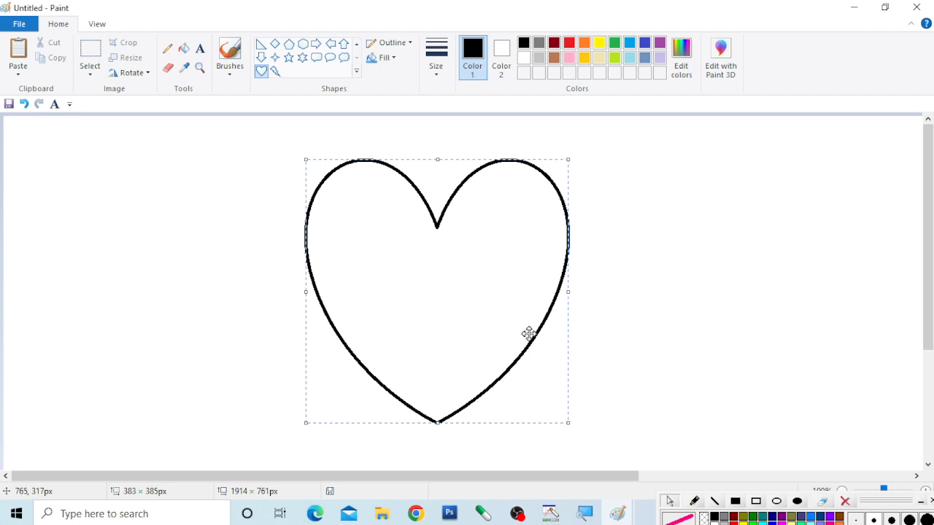
drag(529, 334, 685, 308)
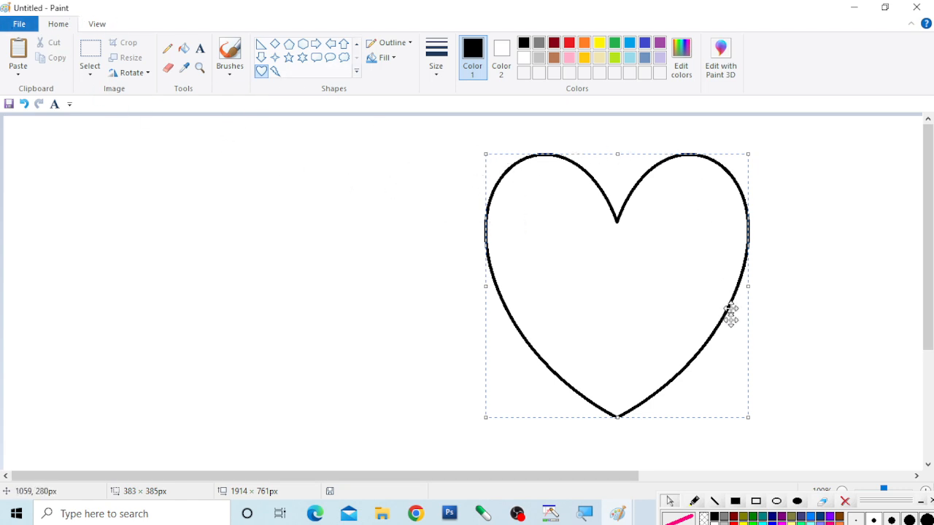
click(298, 229)
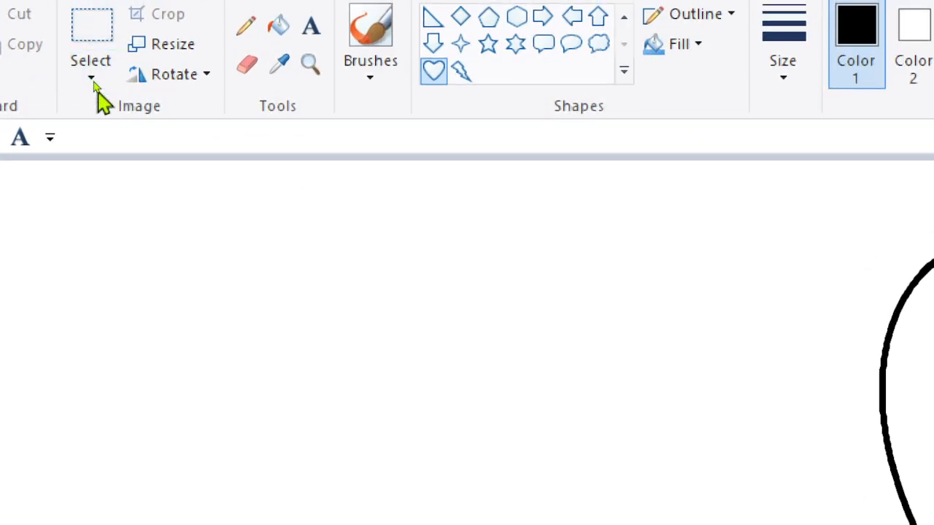
Step: Try shifting the heart right and deleting it with a rectangular selection of about 498 × 465 px, and undo these changes
click(91, 77)
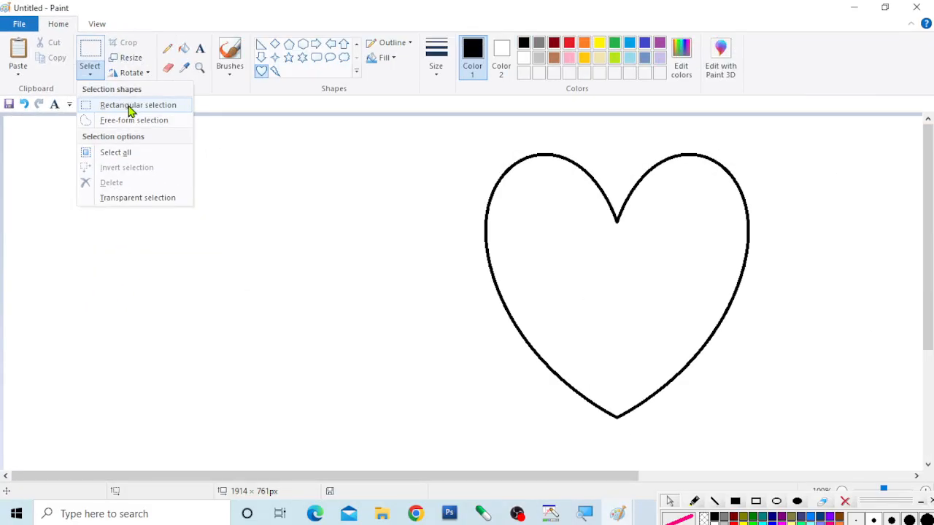
click(129, 109)
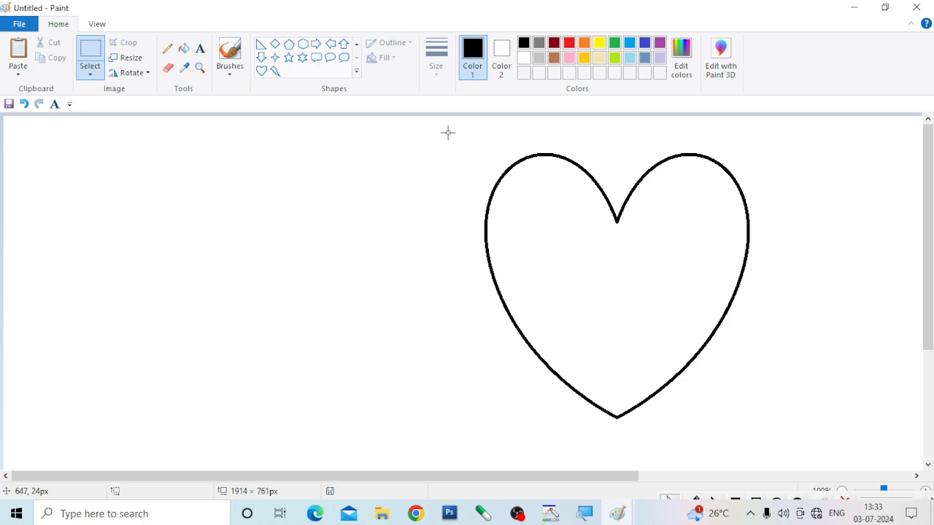
drag(448, 133, 789, 451)
drag(676, 329, 745, 333)
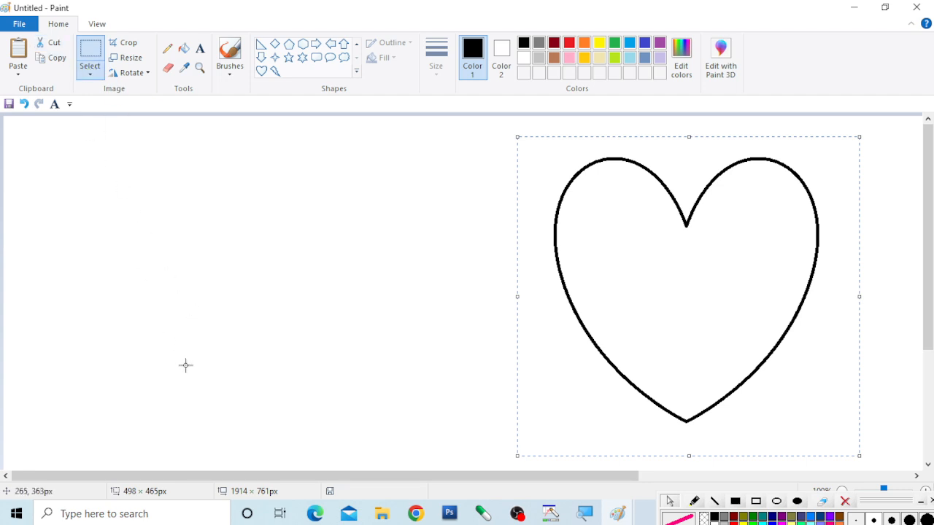
key(Delete)
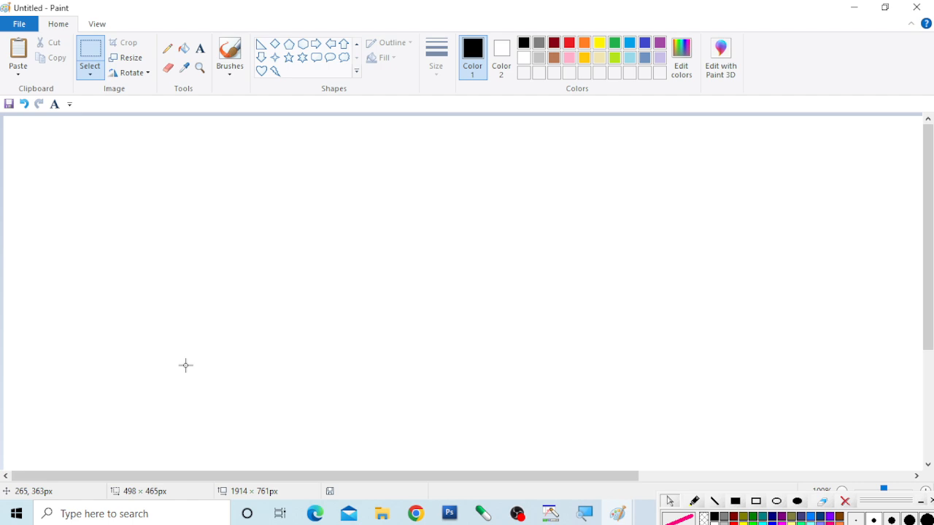
key(ctrl+z)
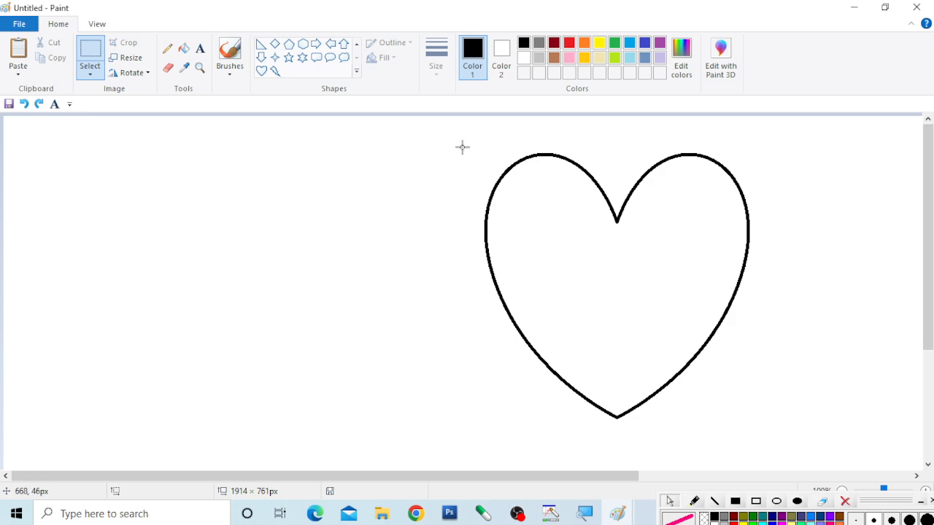
Step: Cut the heart using a rectangular selection of about 488 × 456 px, and try undo and redo, ending with the cut undone
drag(458, 127, 794, 441)
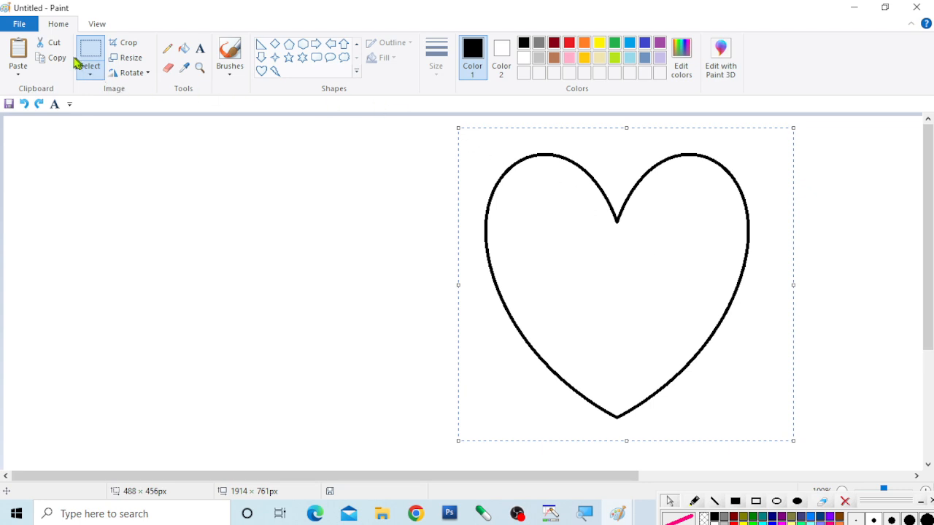
click(55, 43)
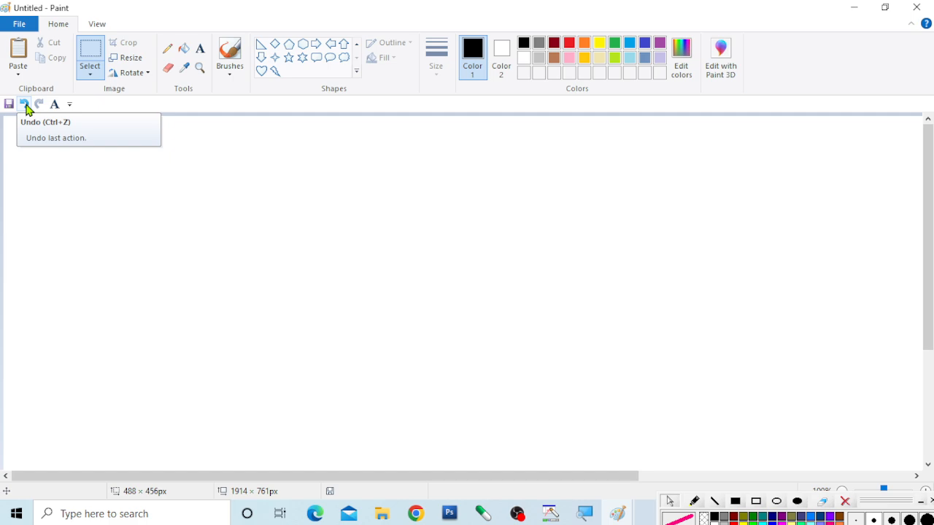
click(24, 105)
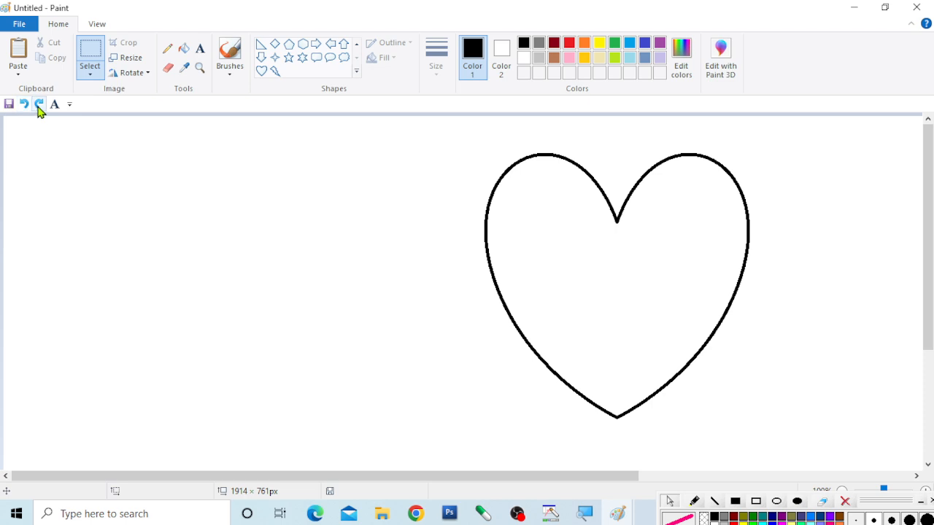
click(39, 104)
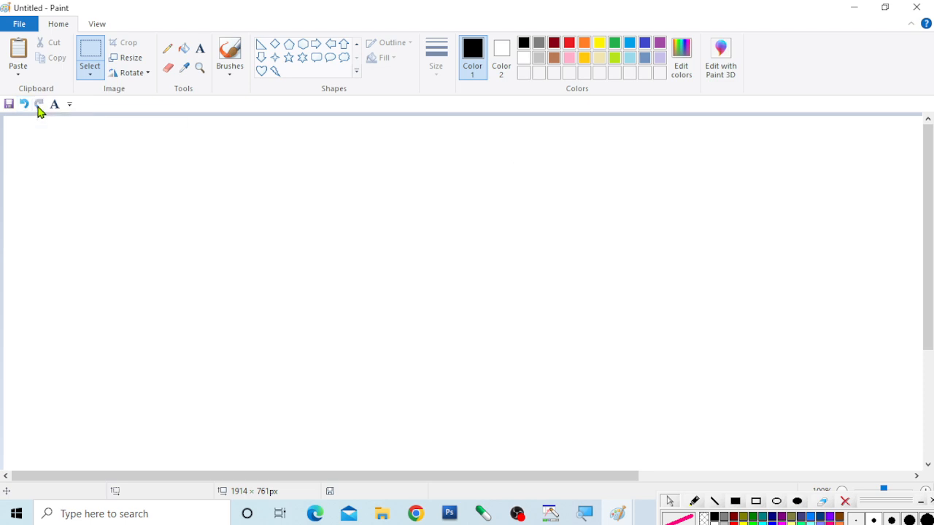
click(25, 106)
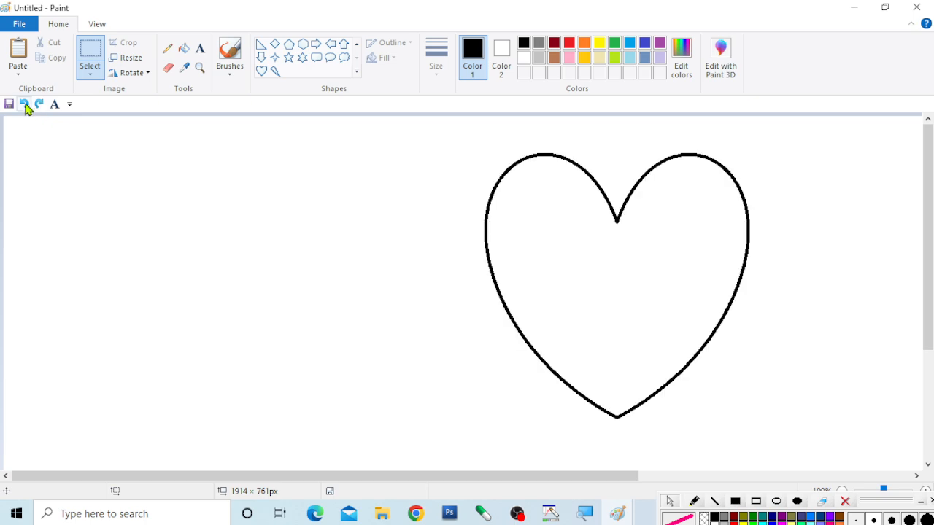
Step: Copy the heart with a rectangular selection of about 485 × 439 px and paste the copy so it overlaps the original's left half
click(90, 76)
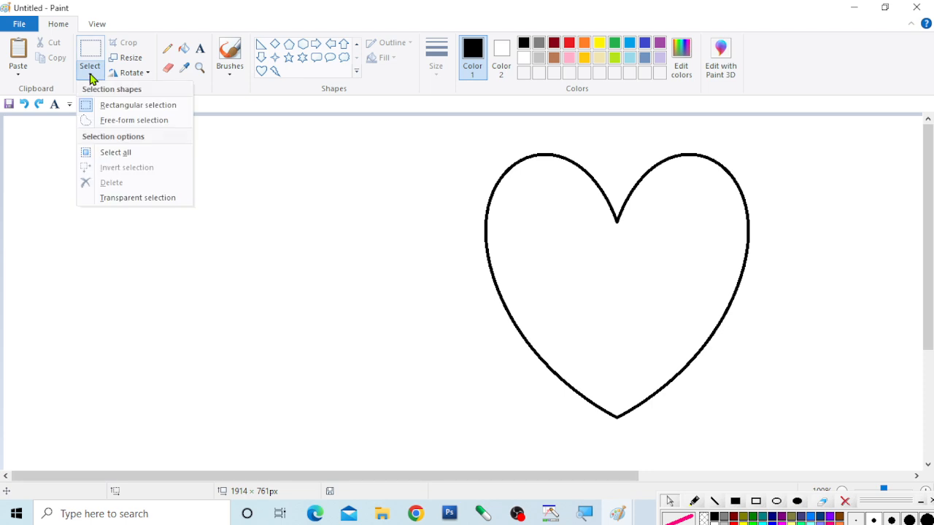
click(138, 106)
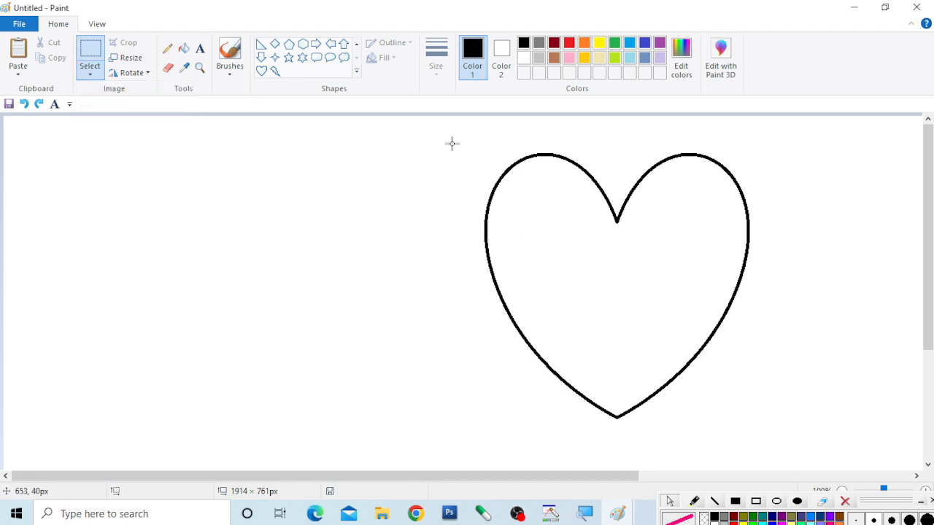
drag(452, 143, 785, 444)
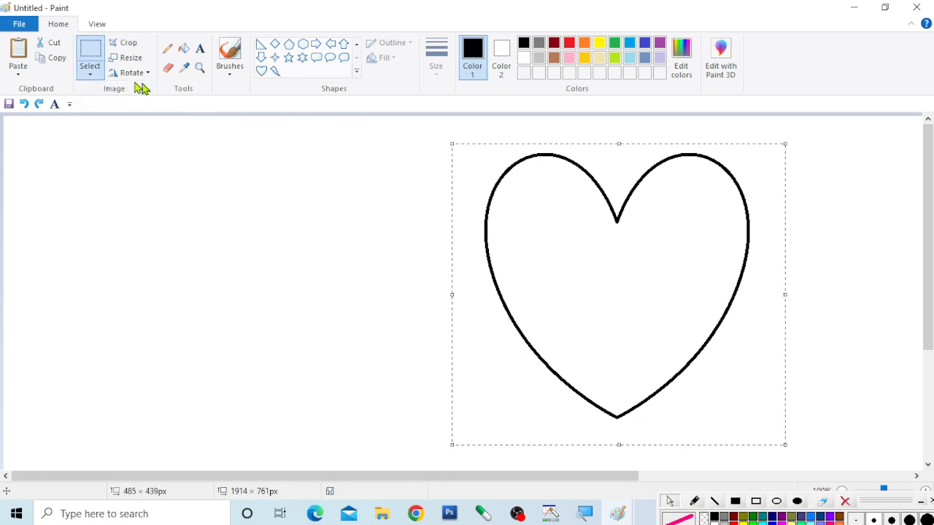
click(58, 64)
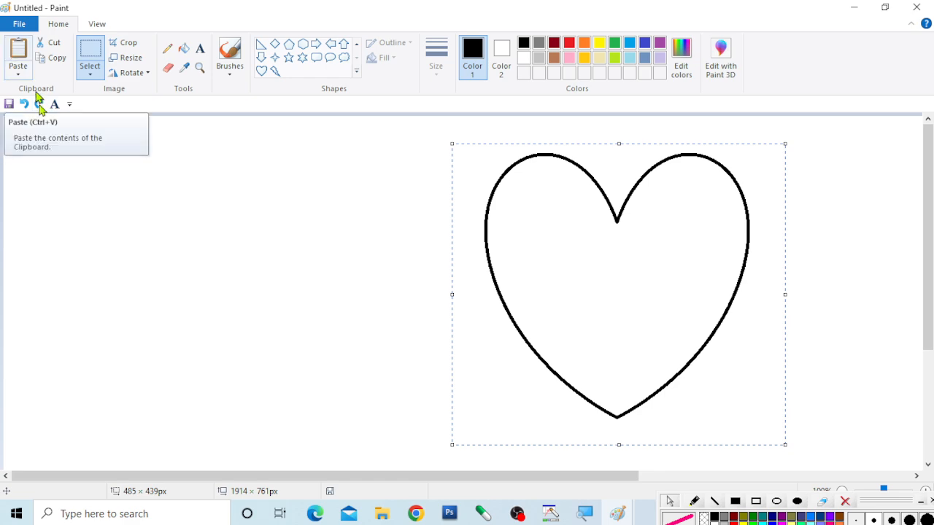
click(21, 54)
drag(119, 256, 369, 271)
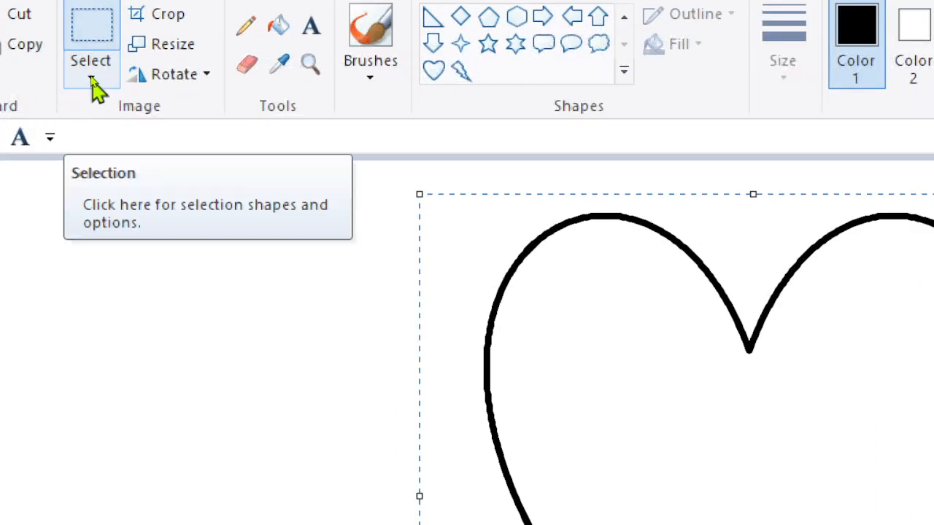
Step: Enable transparent selection and place the copied heart over the original, slightly lower, to form a double outline
click(93, 78)
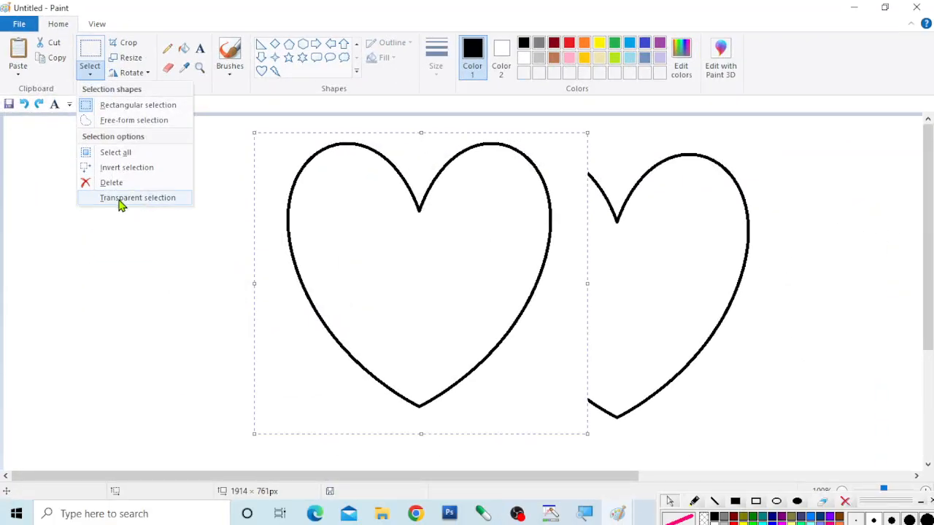
click(120, 197)
key(Escape)
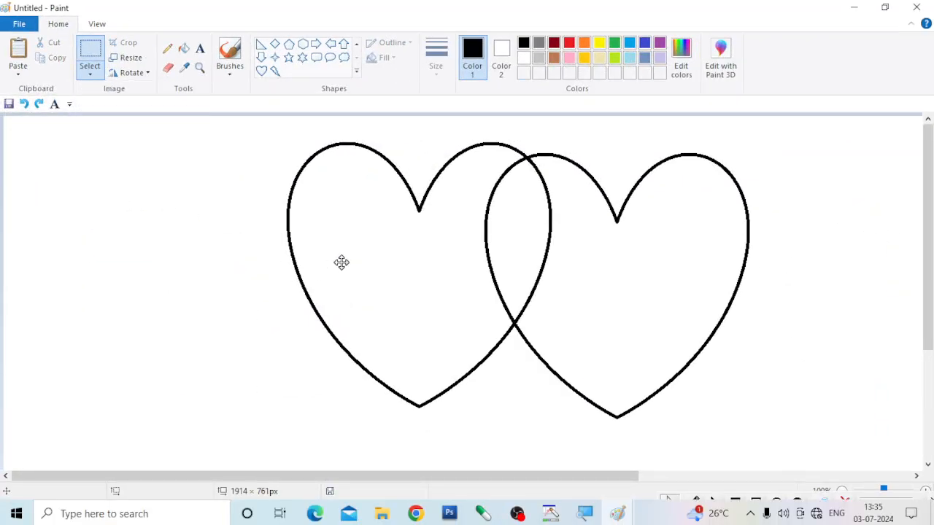
drag(342, 263, 540, 286)
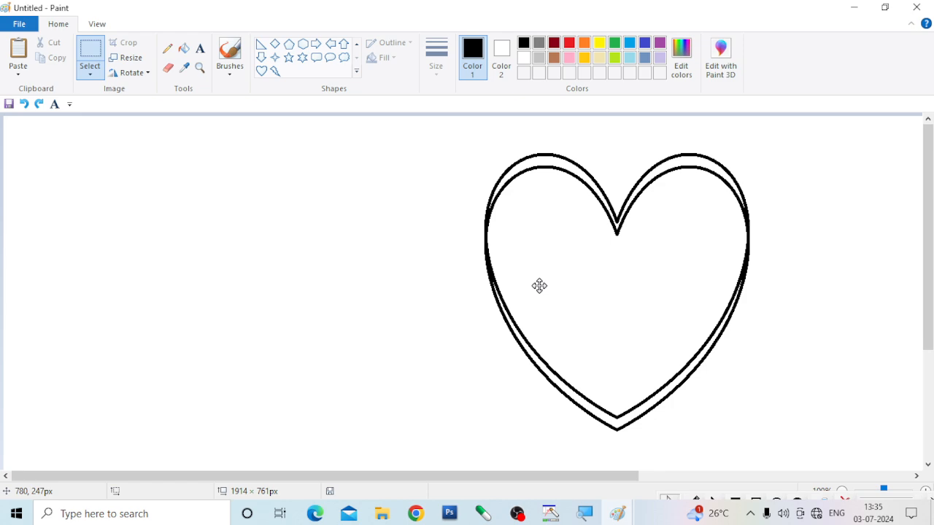
drag(539, 286, 538, 285)
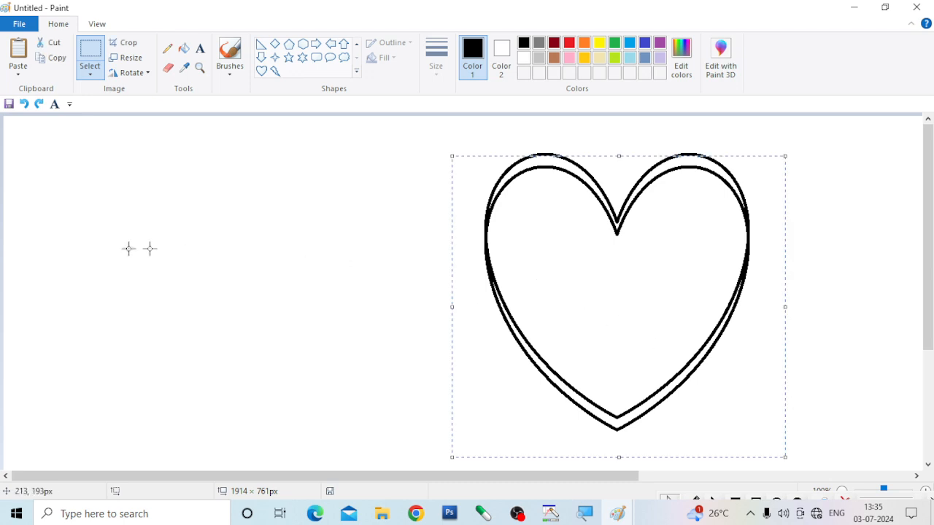
click(202, 263)
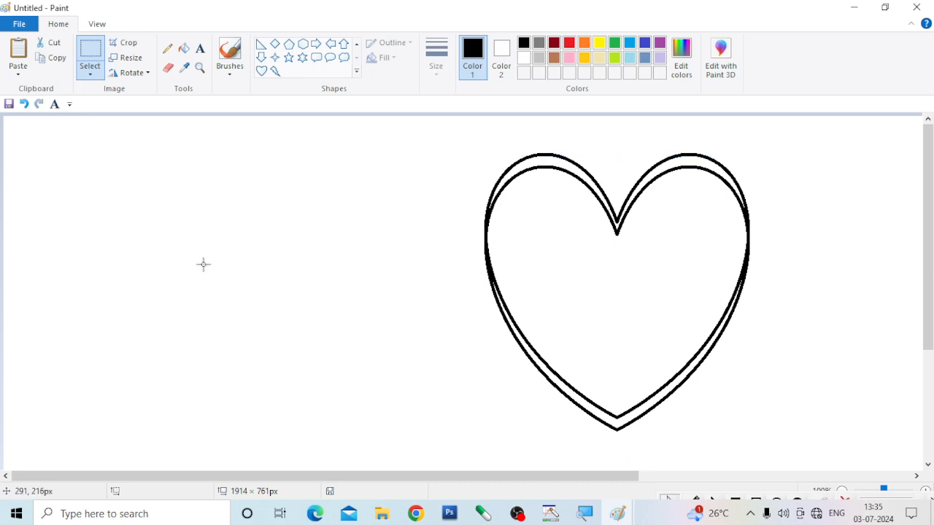
Step: Copy the double heart with a rectangular selection of about 501 × 453 px and place the pasted copy touching the original's left side
click(88, 76)
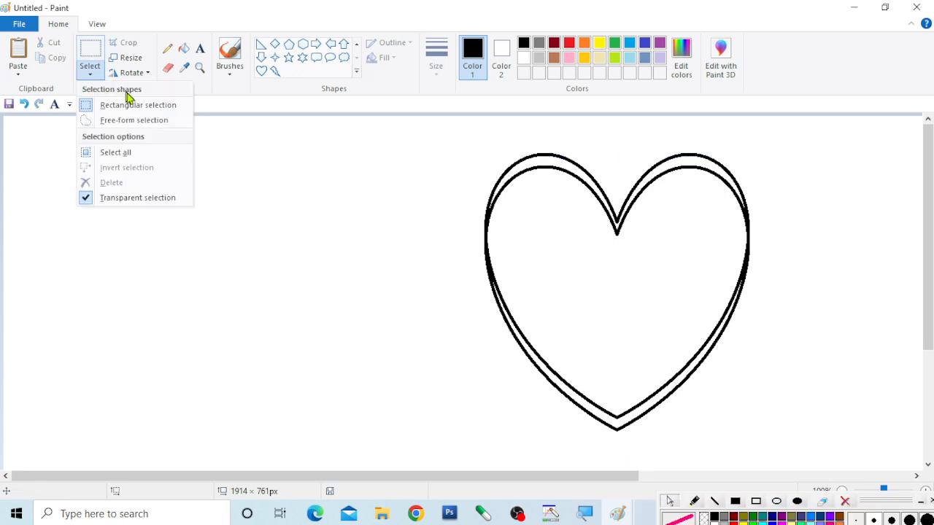
click(138, 104)
drag(453, 137, 797, 448)
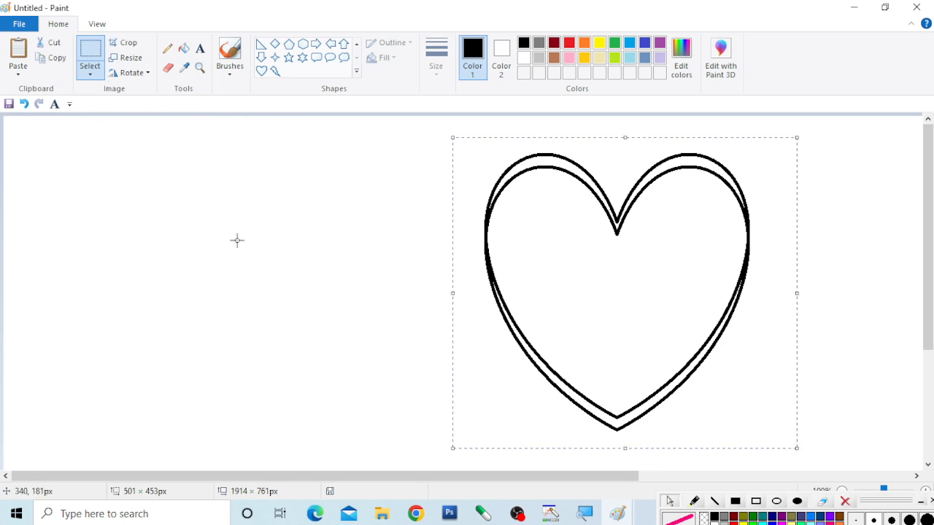
key(ctrl+c)
key(ctrl+v)
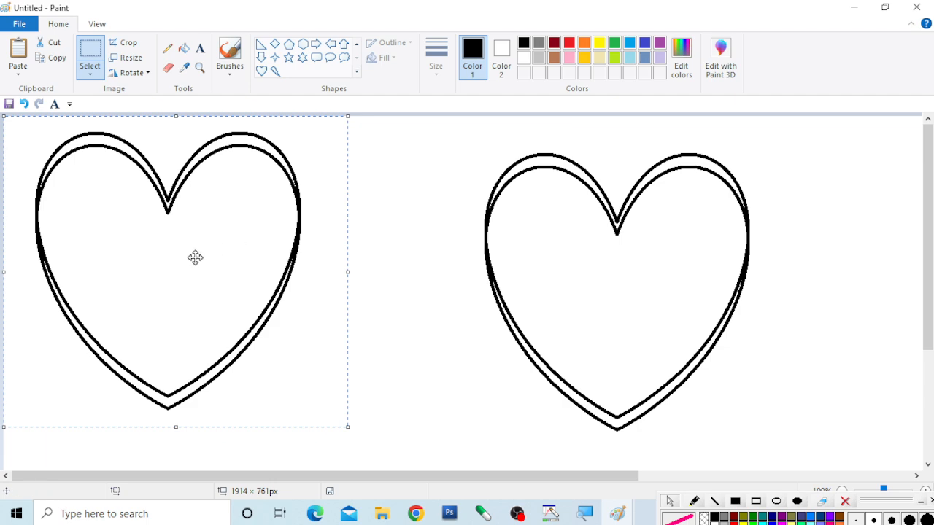
drag(194, 256, 325, 278)
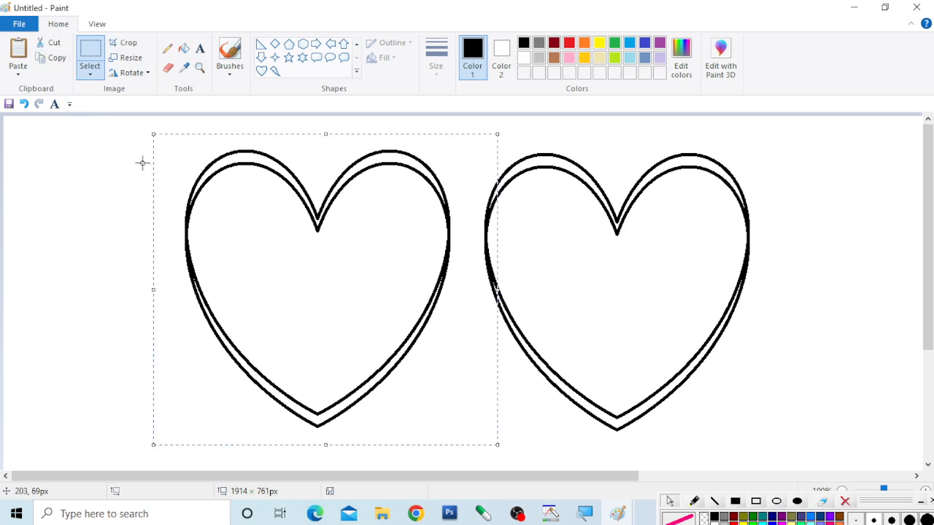
drag(319, 254, 354, 261)
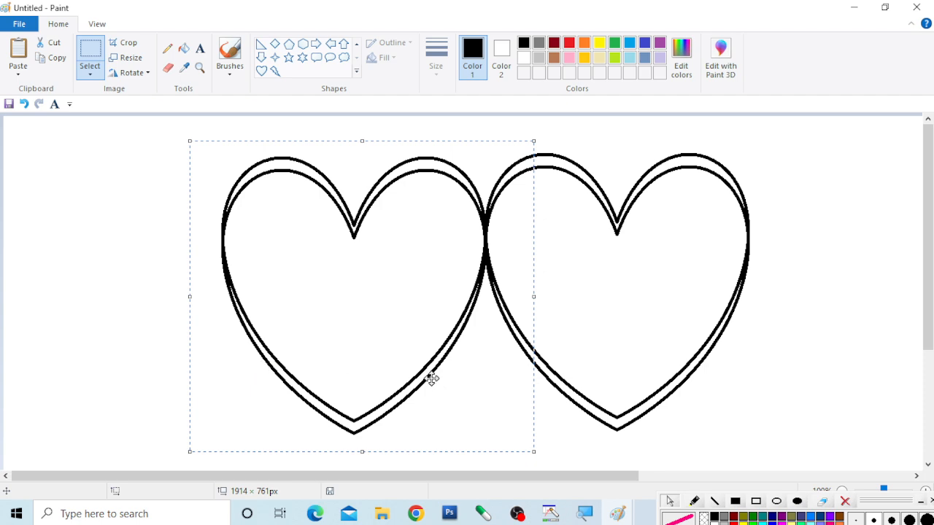
click(805, 339)
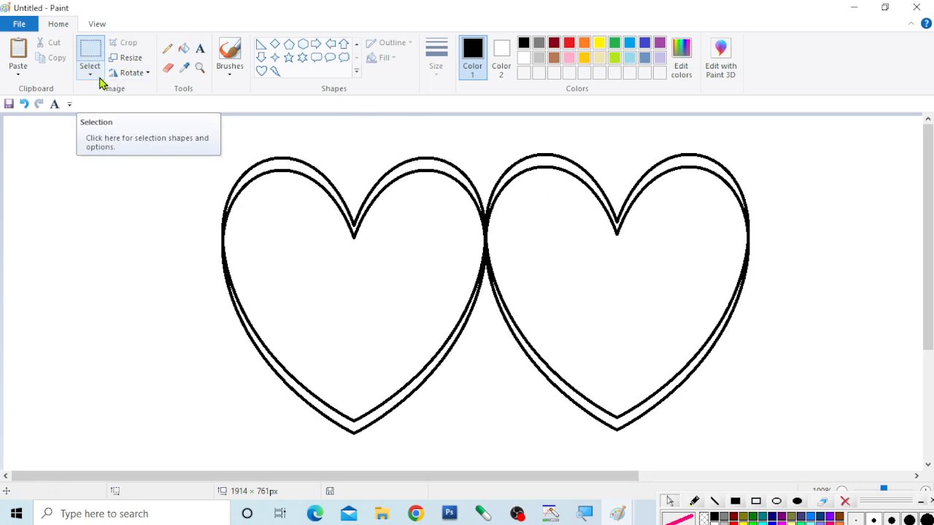
Step: Paste the picture animal3 from Downloads and resize it to about 516 × 328 px in the canvas's upper-left corner
click(90, 57)
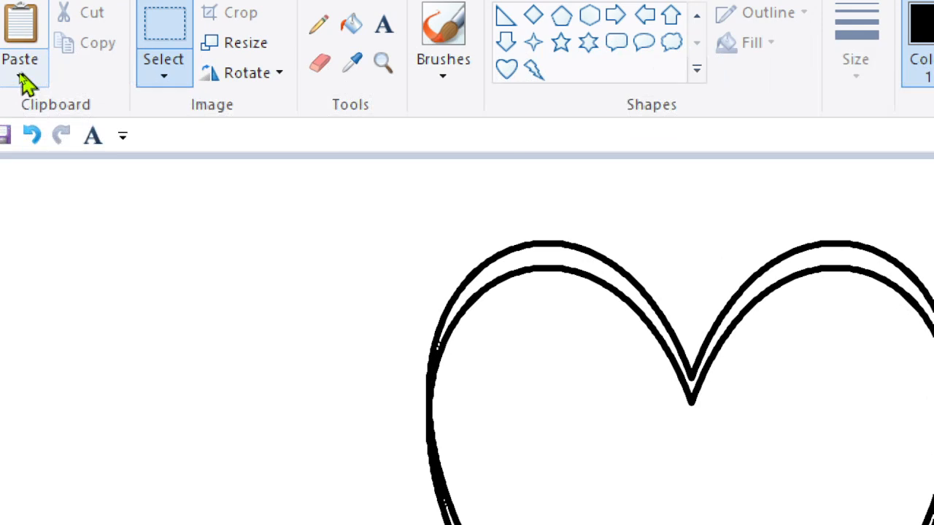
click(21, 80)
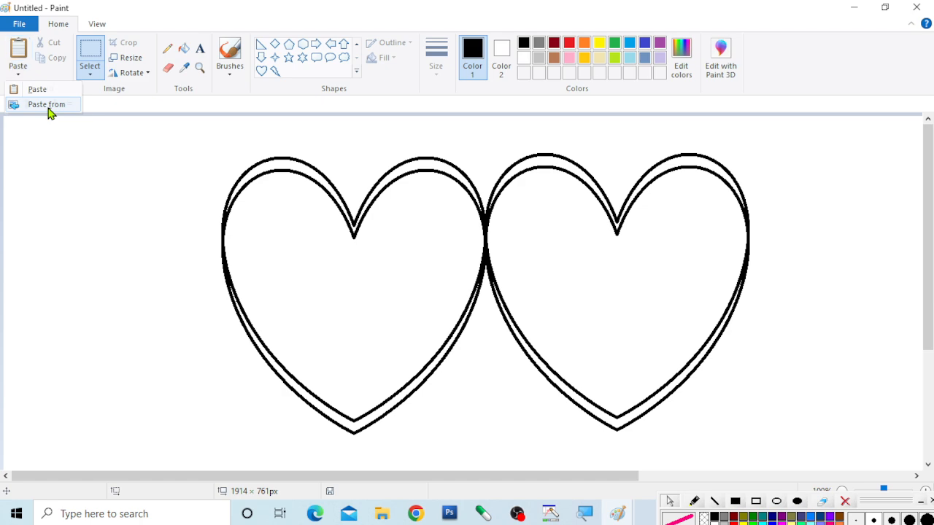
click(49, 108)
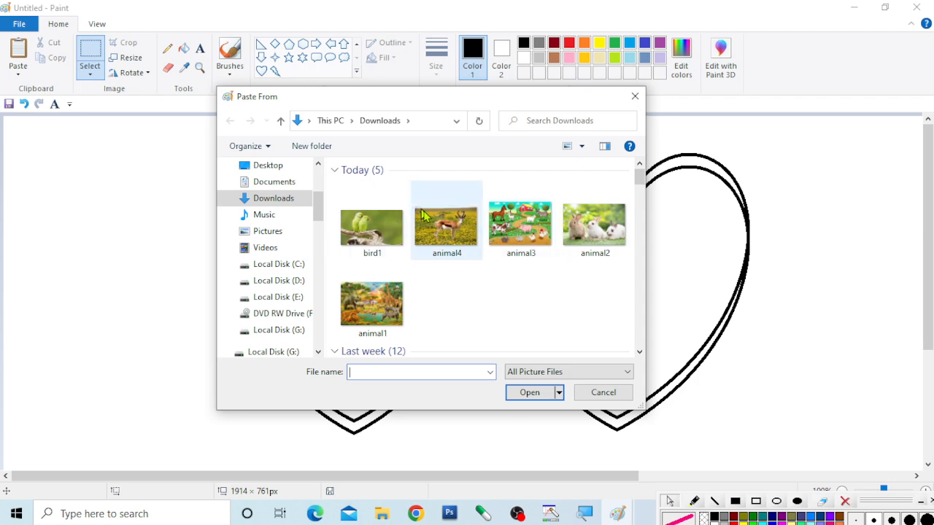
click(515, 231)
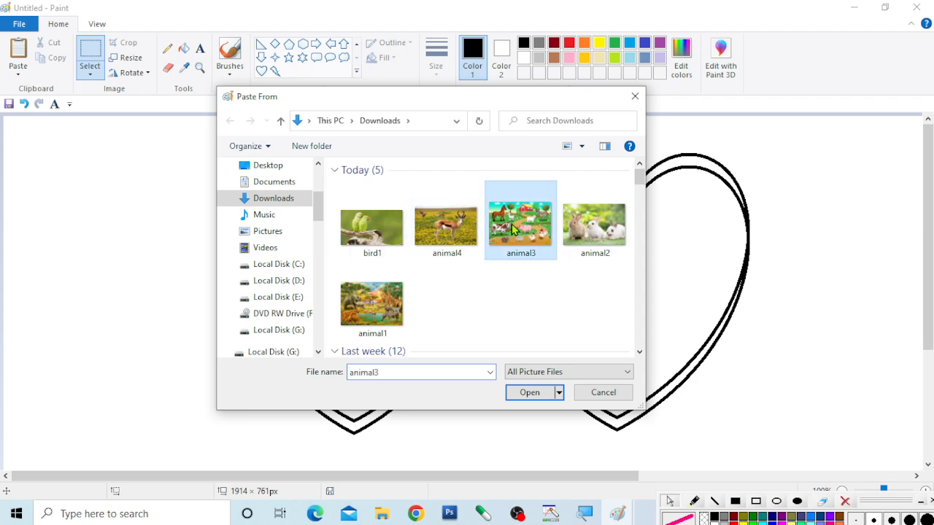
click(539, 395)
mouse_move(241, 254)
mouse_down()
mouse_move(271, 276)
mouse_move(358, 279)
mouse_move(317, 259)
mouse_move(238, 252)
mouse_up()
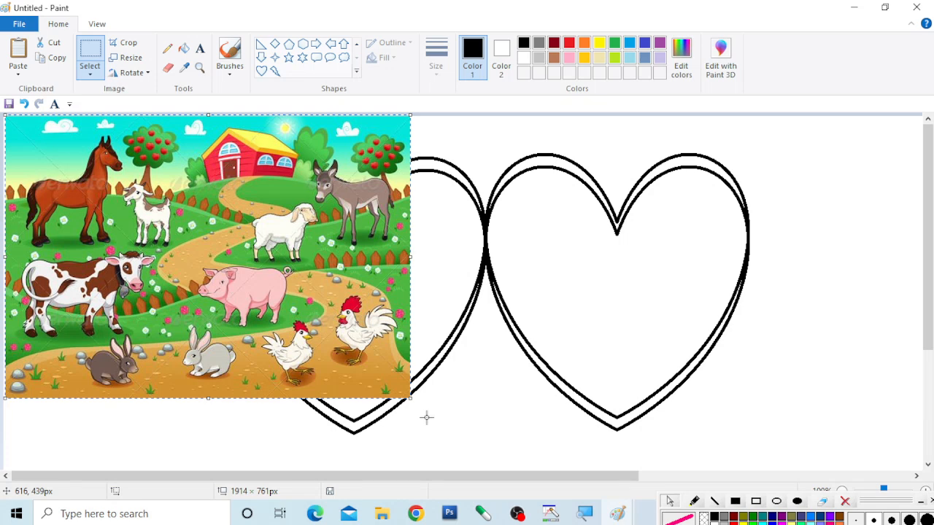
drag(406, 394, 312, 298)
mouse_move(207, 244)
mouse_down()
mouse_move(239, 249)
mouse_move(204, 242)
mouse_up()
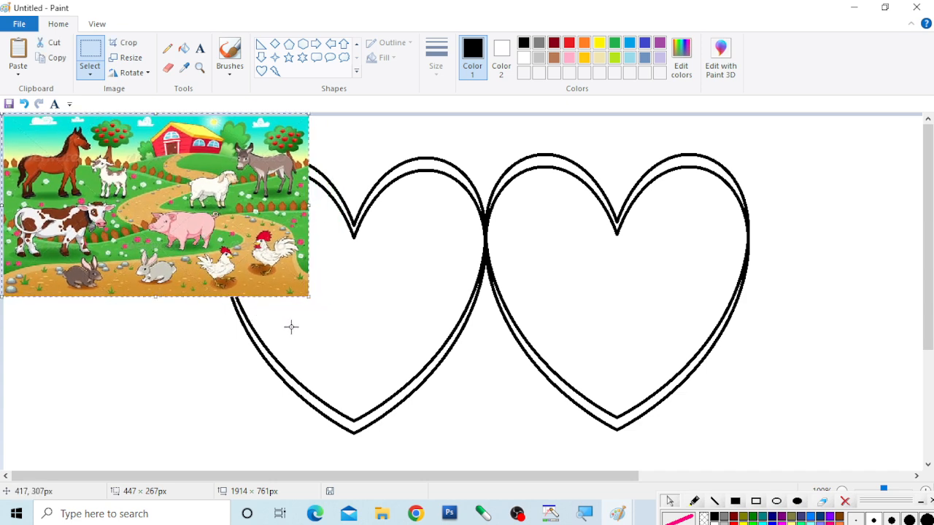
drag(309, 300, 356, 337)
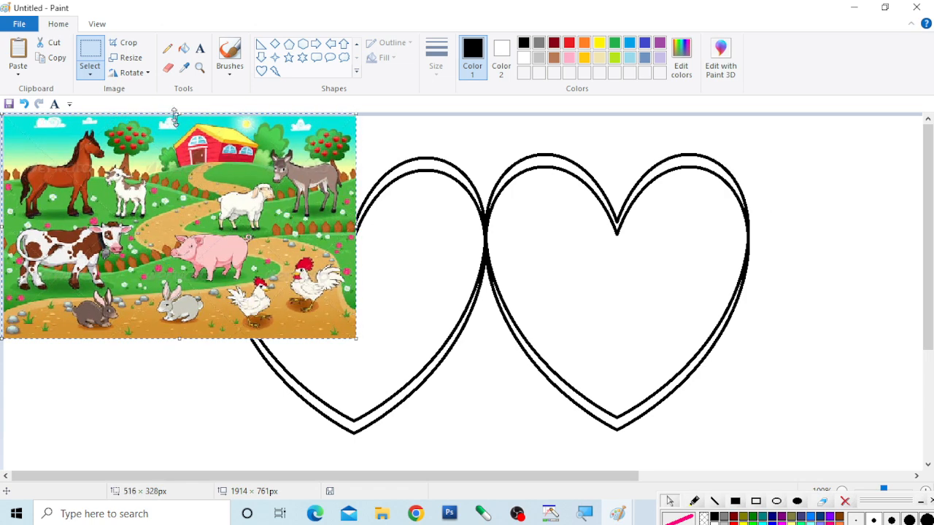
Step: Paste the picture bird1 from Downloads and shrink it to about 770 × 589 px, placing it over the hearts
click(16, 75)
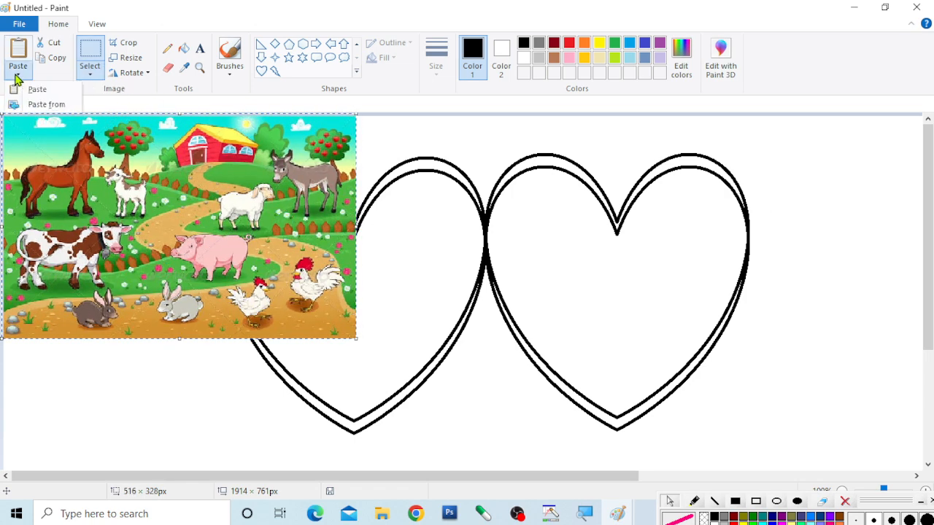
click(44, 106)
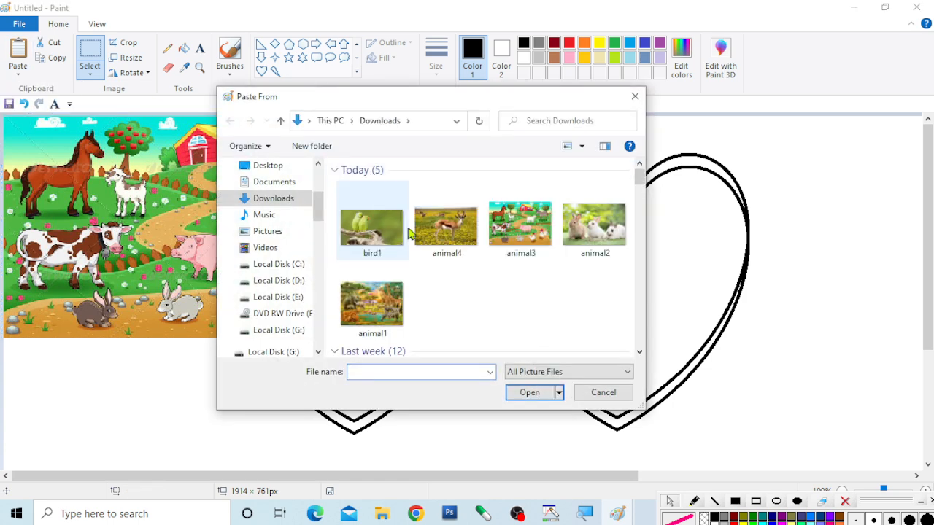
click(372, 228)
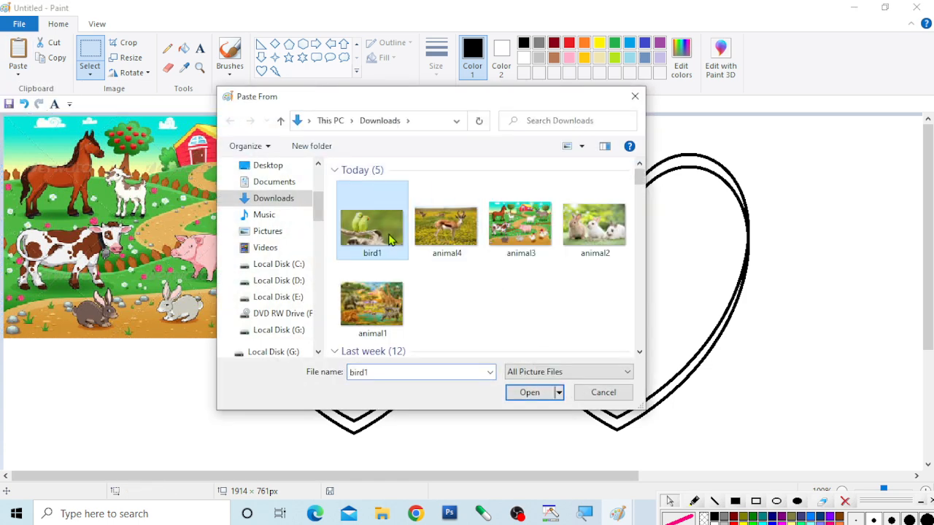
click(530, 393)
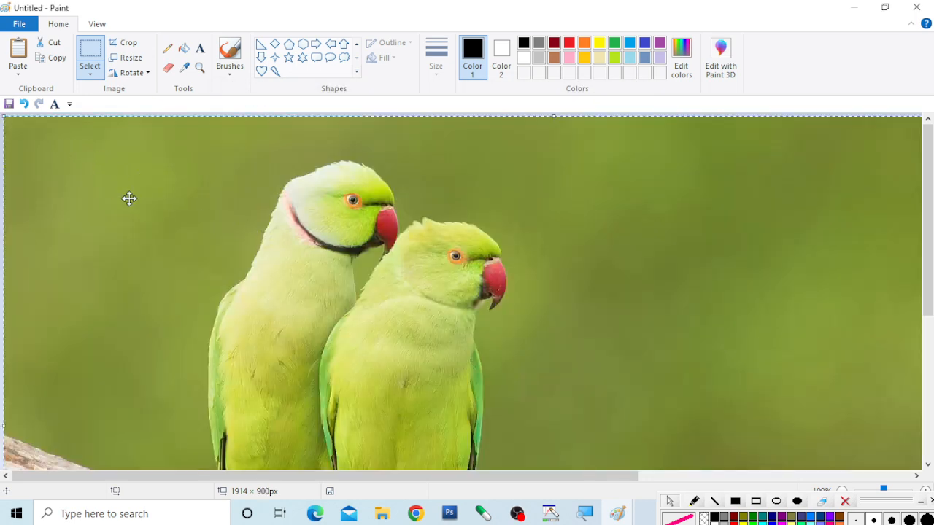
drag(132, 197, 326, 225)
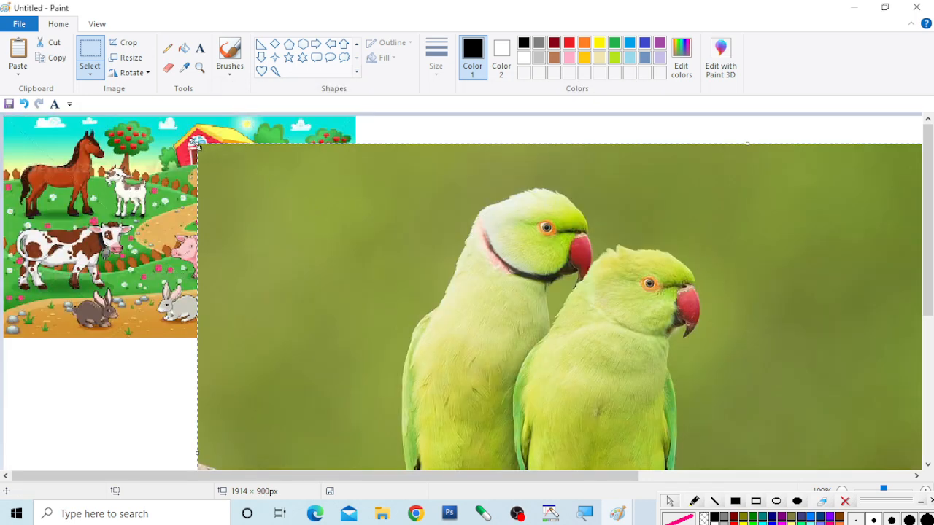
drag(195, 142, 767, 358)
drag(837, 415, 319, 171)
drag(378, 171, 363, 222)
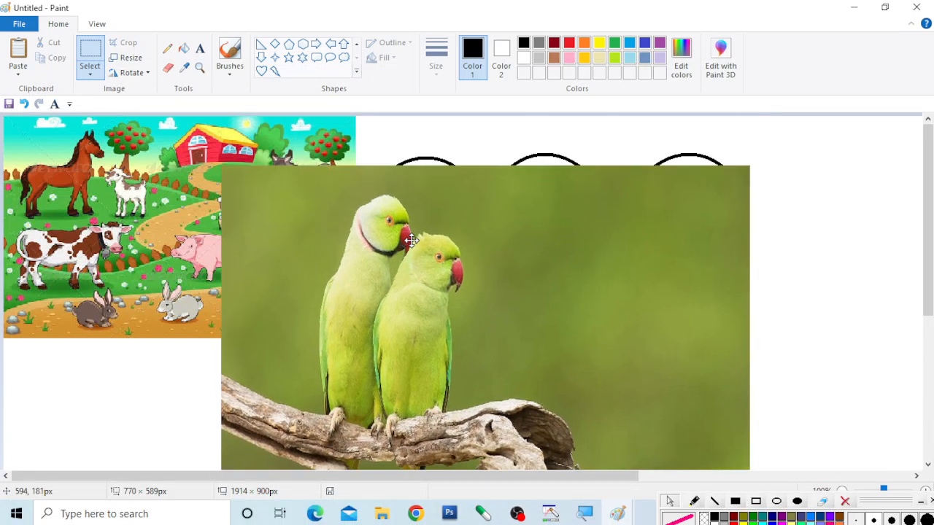
Step: Resize the parrot picture to about 275 × 320 px and align it against the farm picture's right edge and the canvas's upper edge
drag(222, 163, 351, 351)
drag(505, 379, 516, 184)
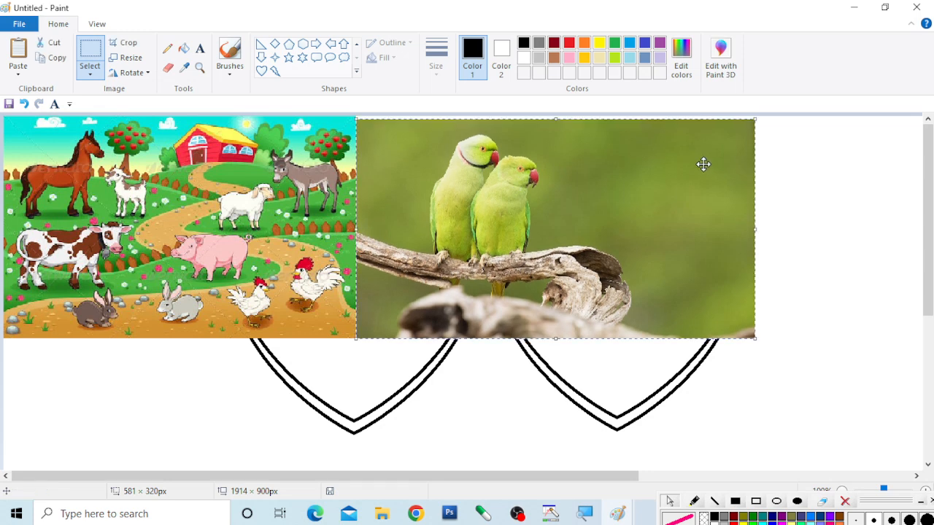
drag(754, 228, 545, 202)
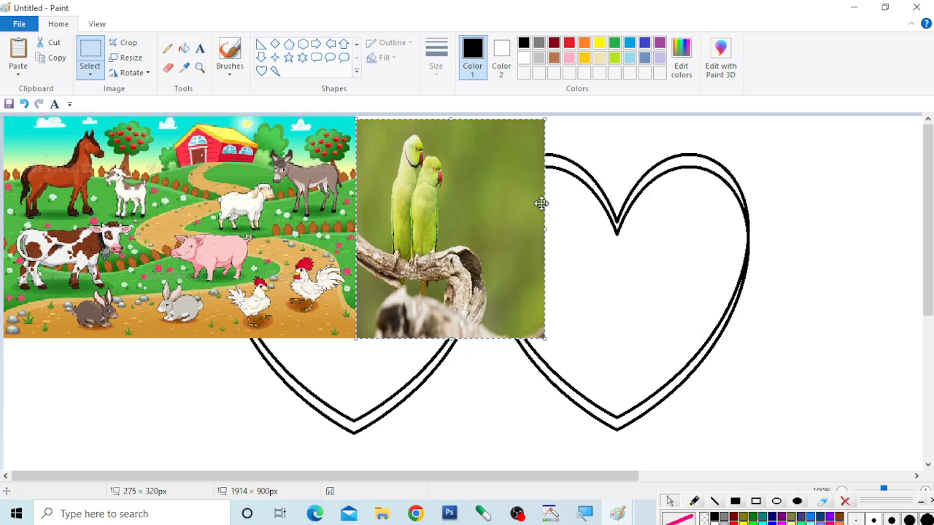
key(Up)
key(Up)
key(Up)
key(Up)
key(Up)
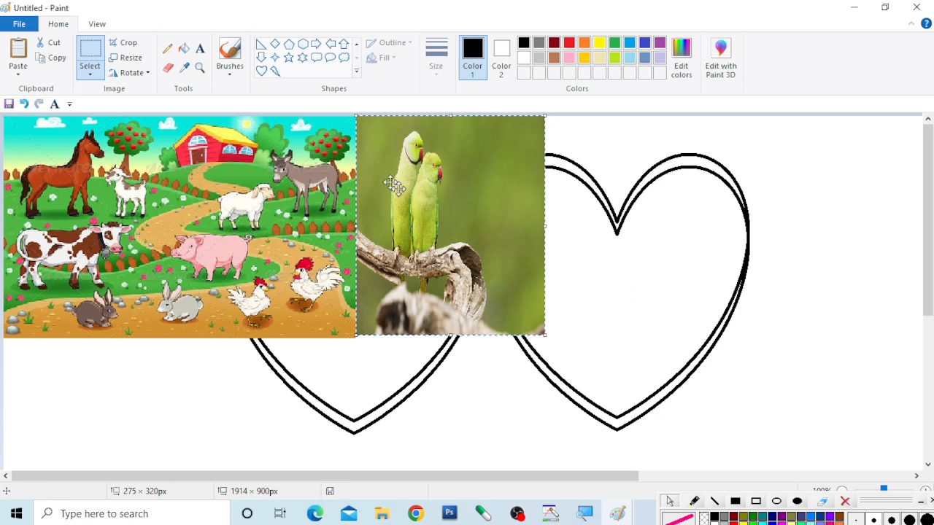
Step: Paste the picture animal4 from Downloads to the right of the parrots and stretch it to about 280 × 332 px
click(18, 76)
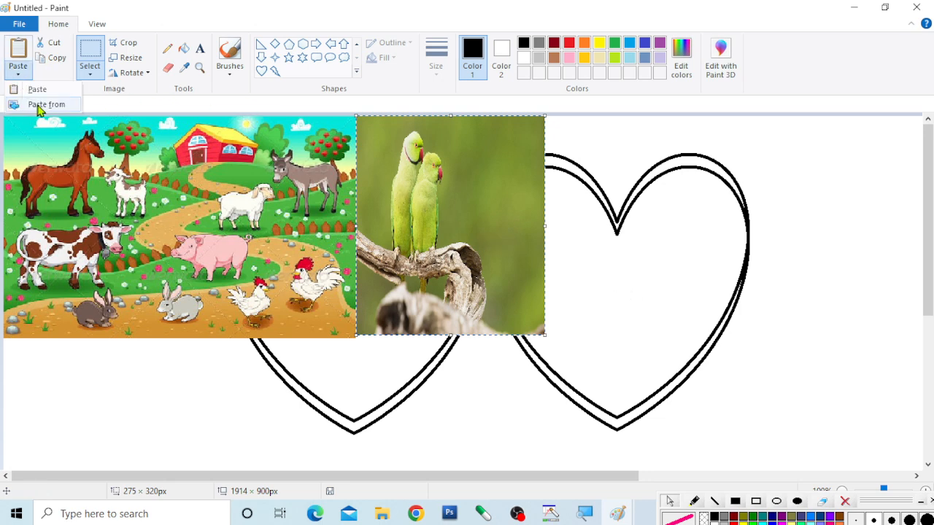
click(37, 104)
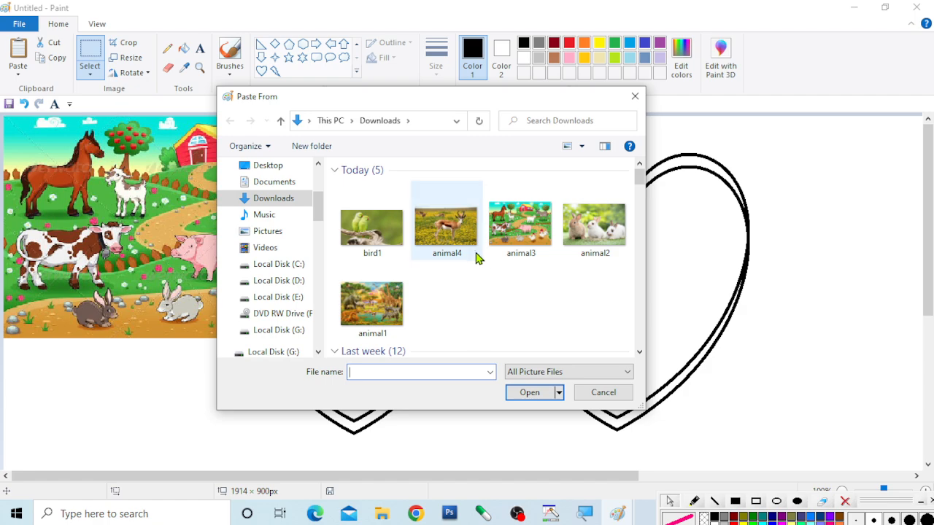
click(467, 250)
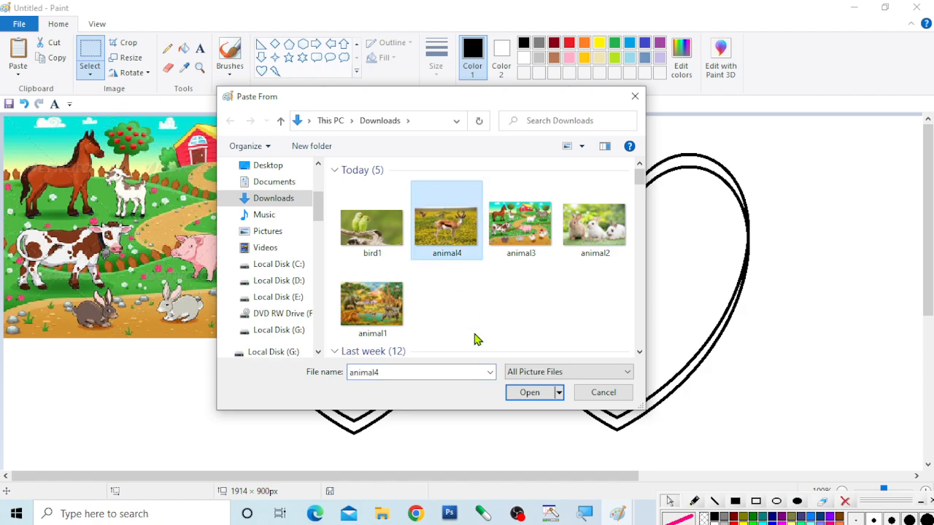
click(541, 399)
drag(92, 152, 629, 153)
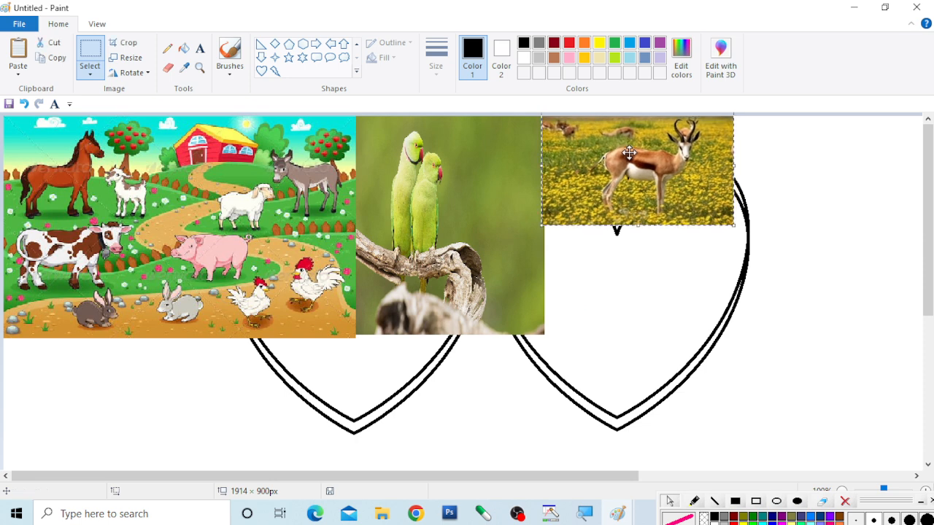
drag(640, 231, 653, 333)
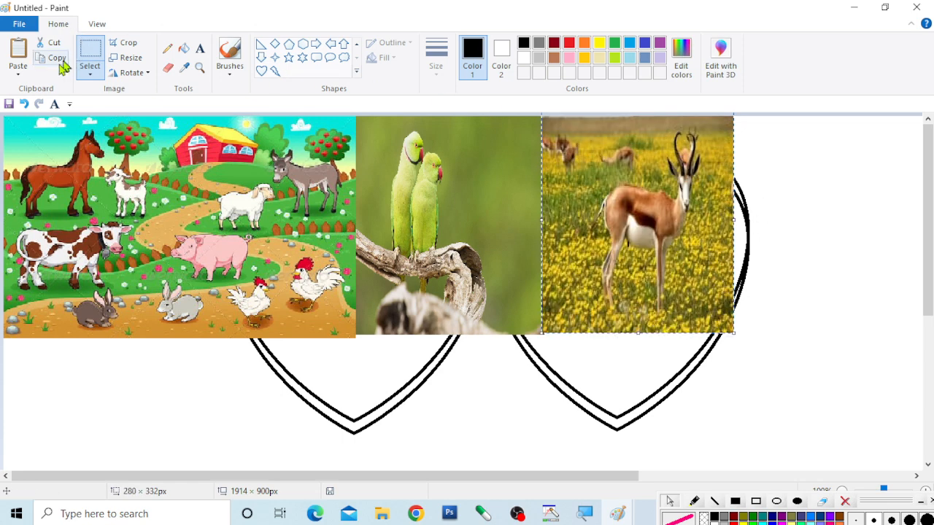
Step: Paste the picture animal2 from Downloads, place it to the right of the antelope and resize it to about 271 × 319 px
click(18, 76)
click(29, 107)
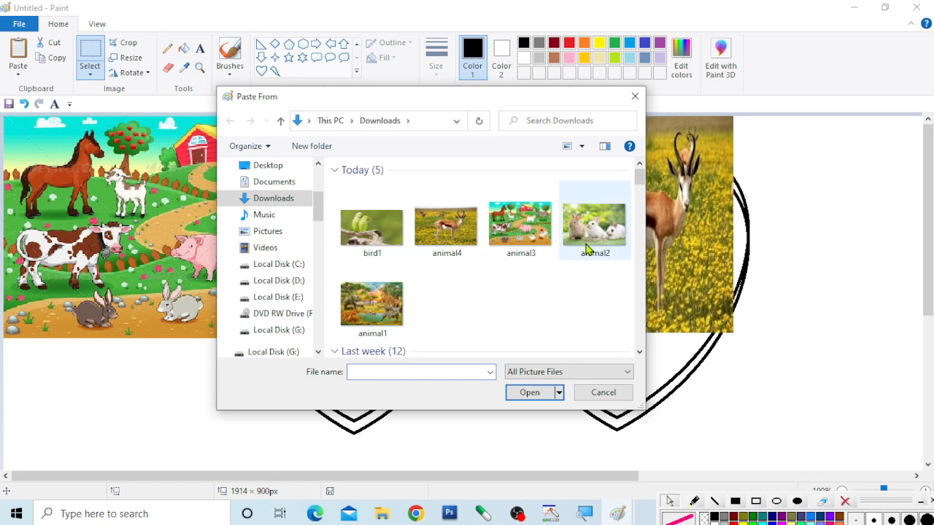
click(589, 241)
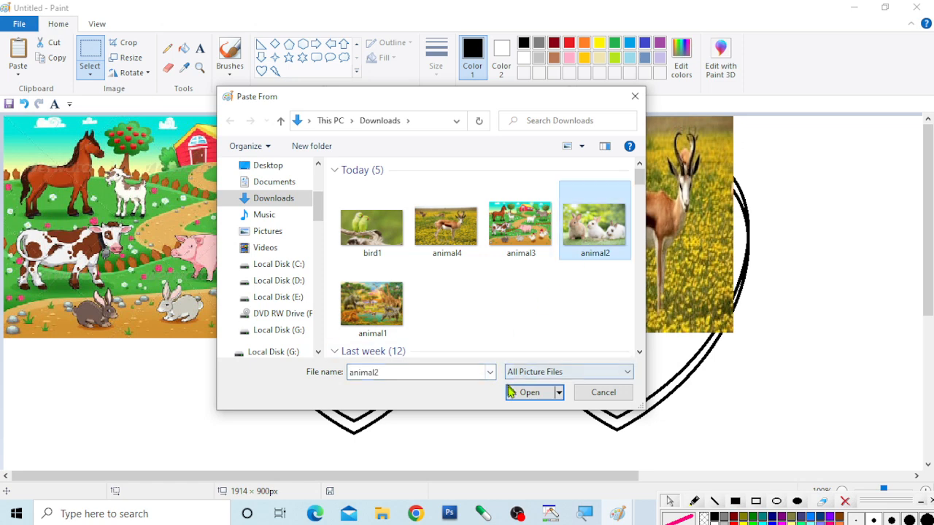
click(529, 393)
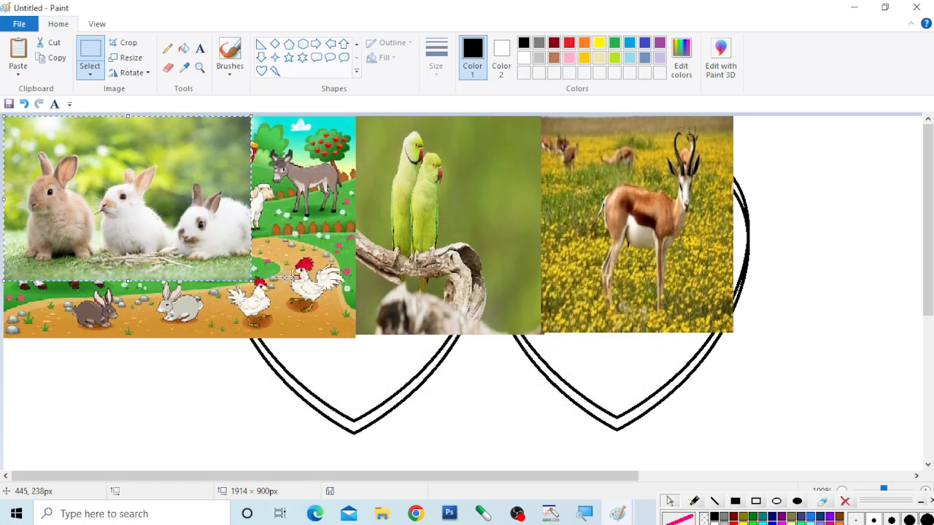
drag(88, 208, 640, 202)
drag(773, 312, 690, 294)
drag(617, 256, 820, 221)
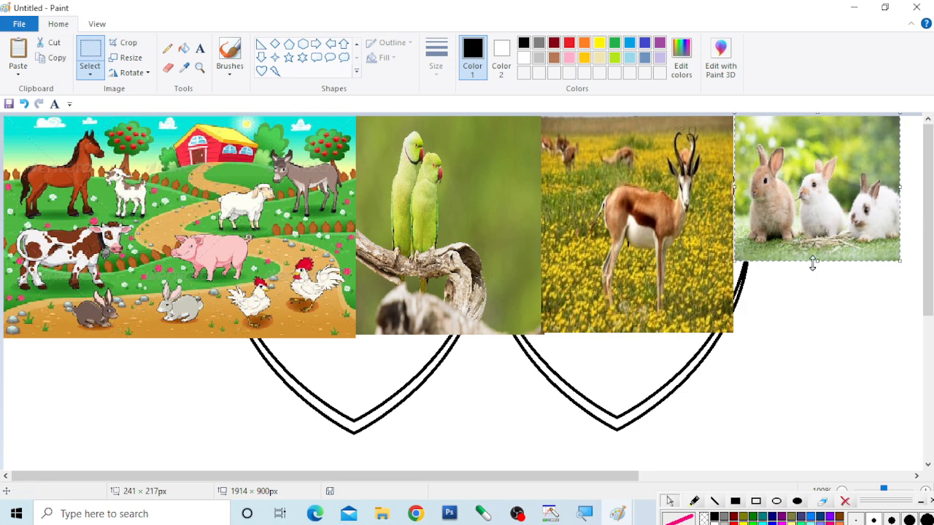
drag(813, 264, 815, 330)
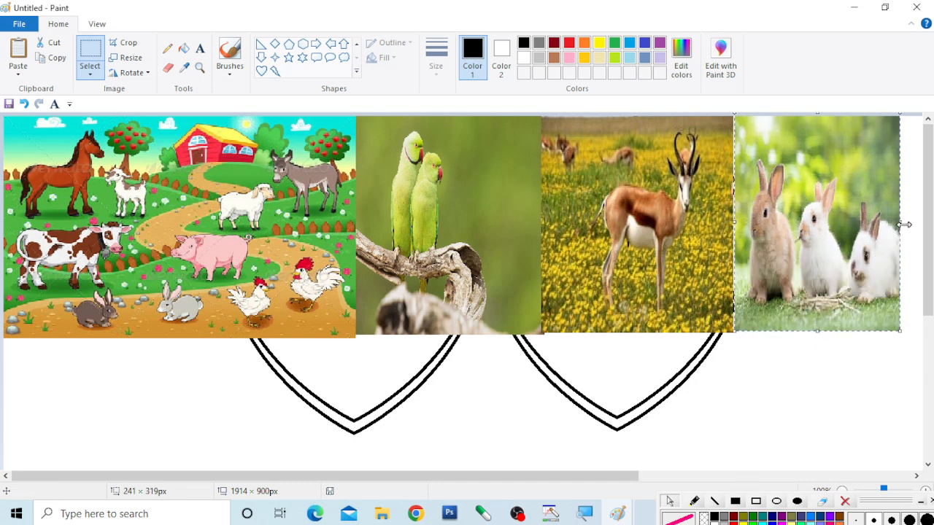
drag(904, 225, 921, 224)
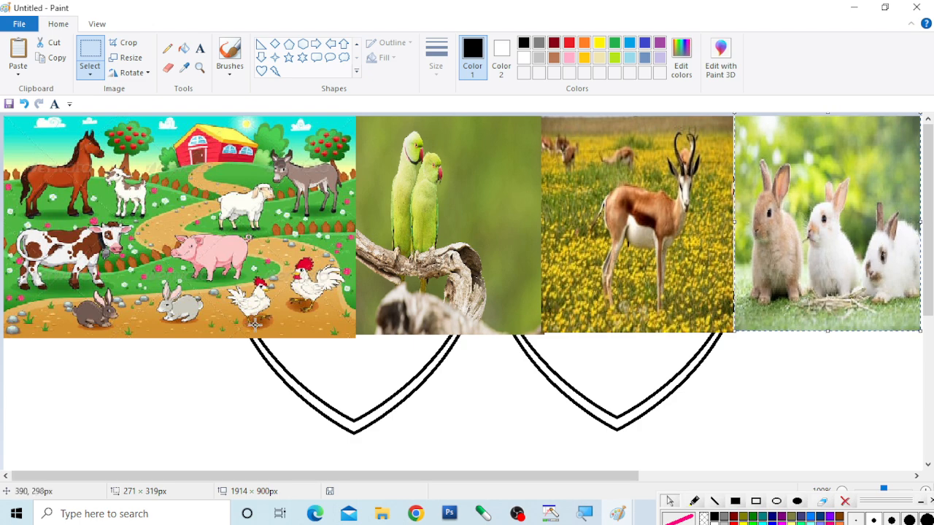
Step: Paste the picture animal1 from Downloads and resize it to about 1338 × 226 px directly beneath the row of animal pictures
click(17, 78)
click(33, 102)
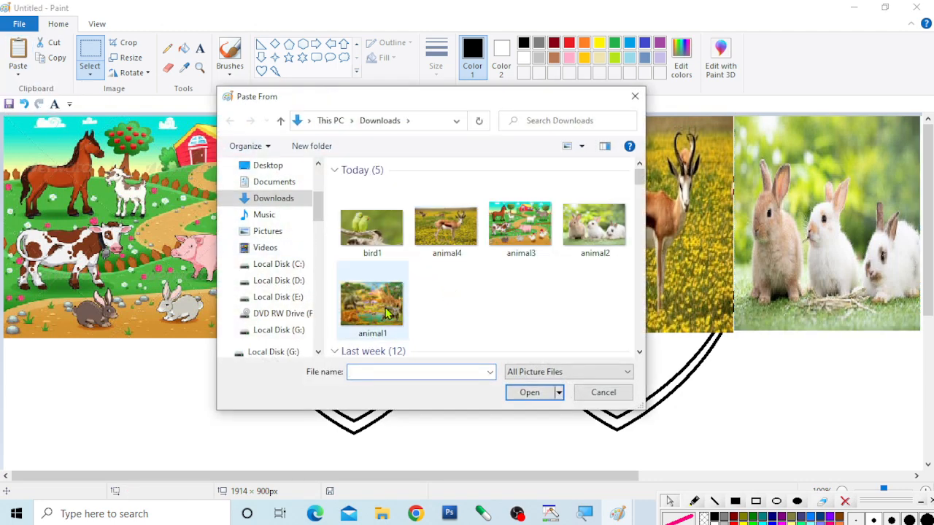
click(382, 313)
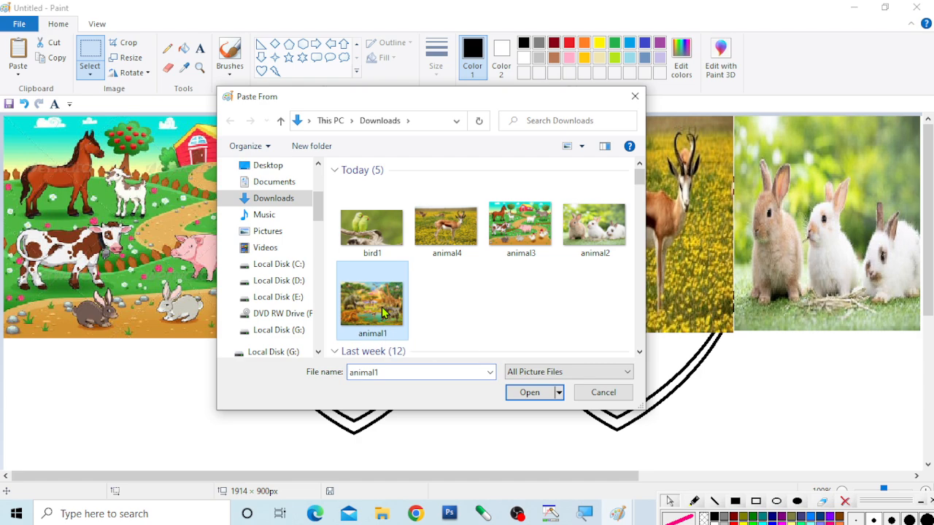
click(531, 394)
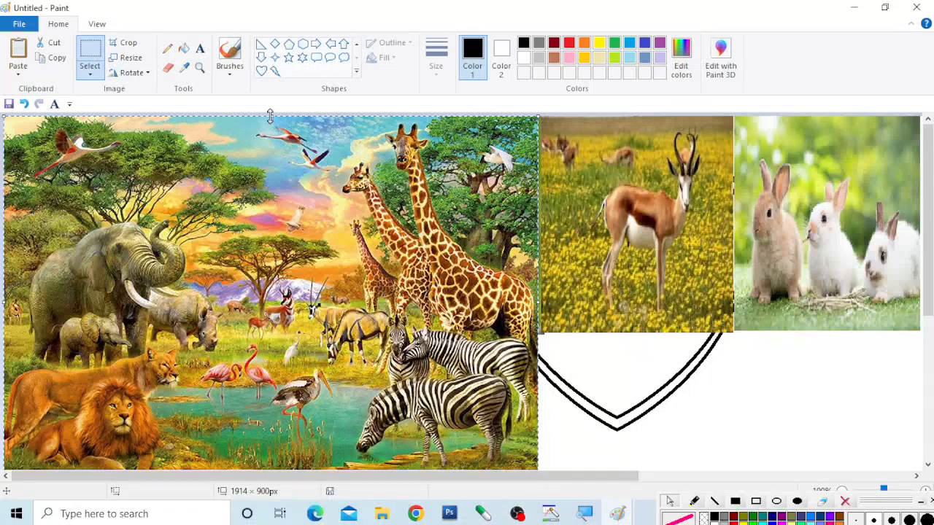
drag(270, 117, 271, 335)
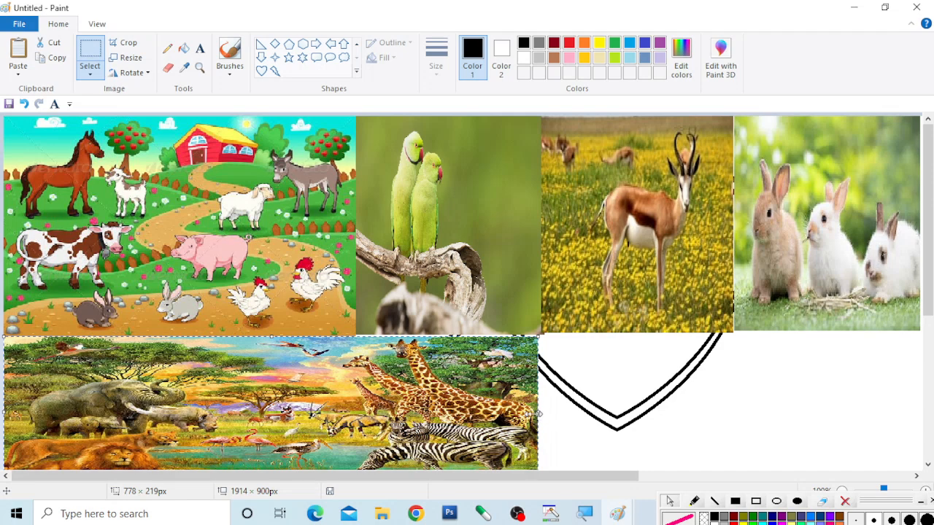
drag(538, 413, 923, 421)
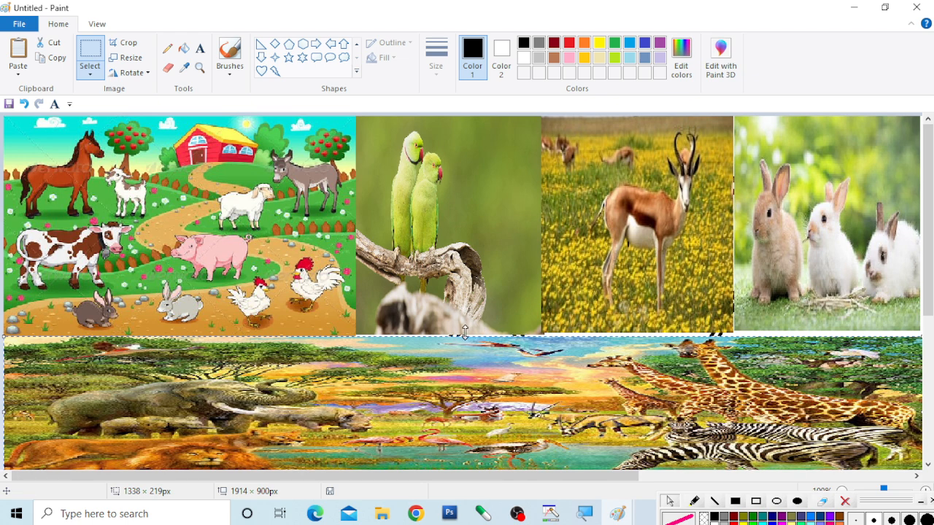
drag(465, 332, 465, 327)
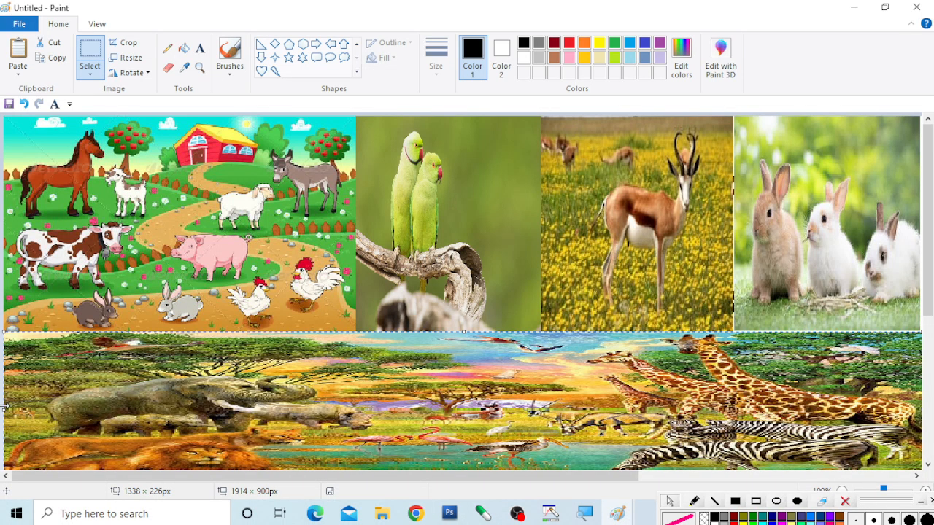
Step: Narrow the safari picture to about 699 × 226 px, align its right edge with the antelope picture's and nudge it up against the row above
drag(5, 413, 307, 420)
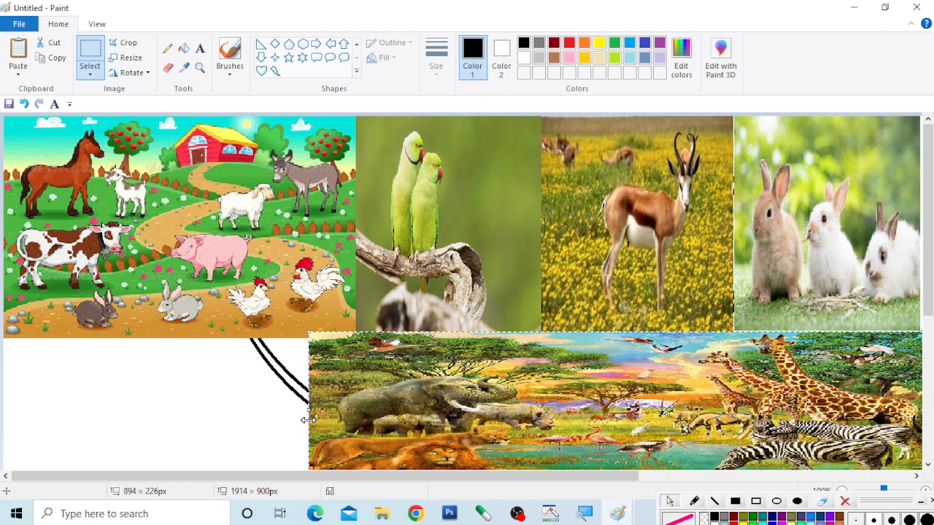
drag(840, 422, 783, 423)
drag(869, 414, 815, 417)
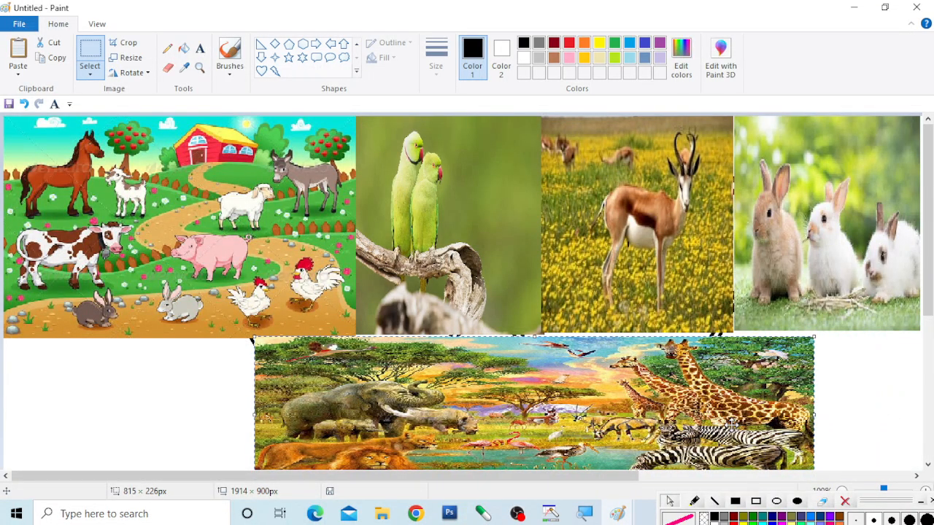
drag(818, 413, 735, 403)
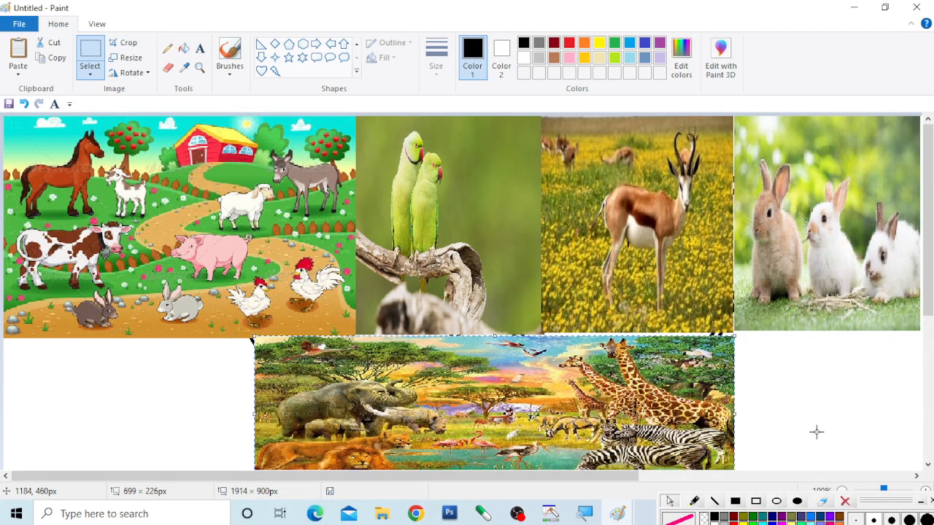
key(Up)
key(Up)
key(Up)
key(Up)
key(Up)
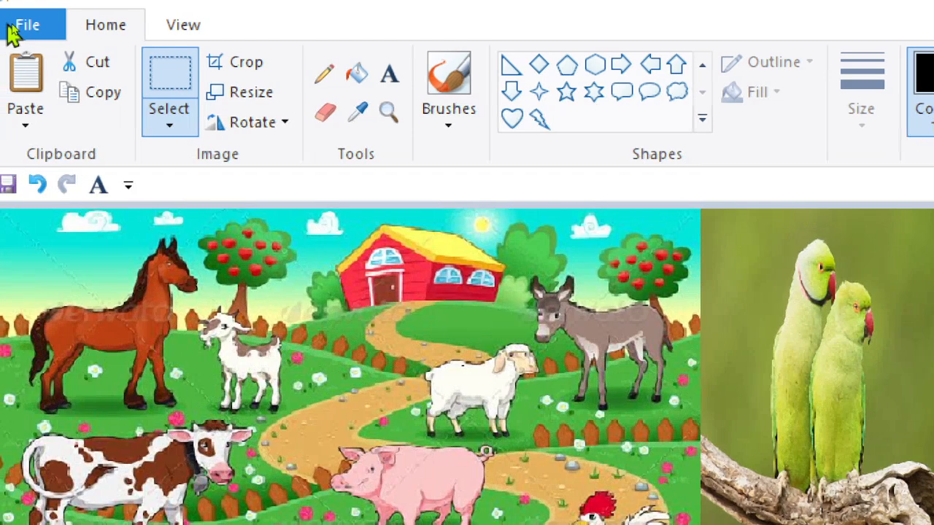
Step: Save the picture in Downloads as a PNG file named Paint1
click(35, 31)
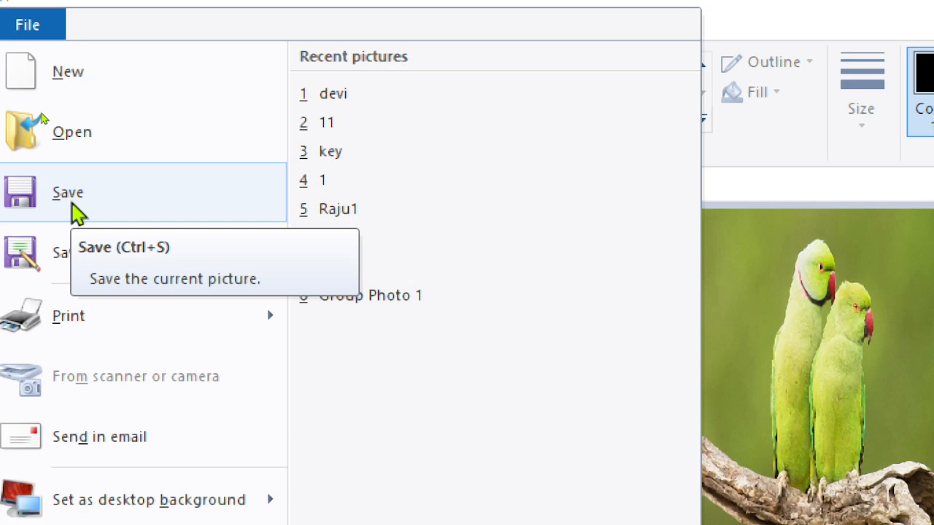
click(72, 205)
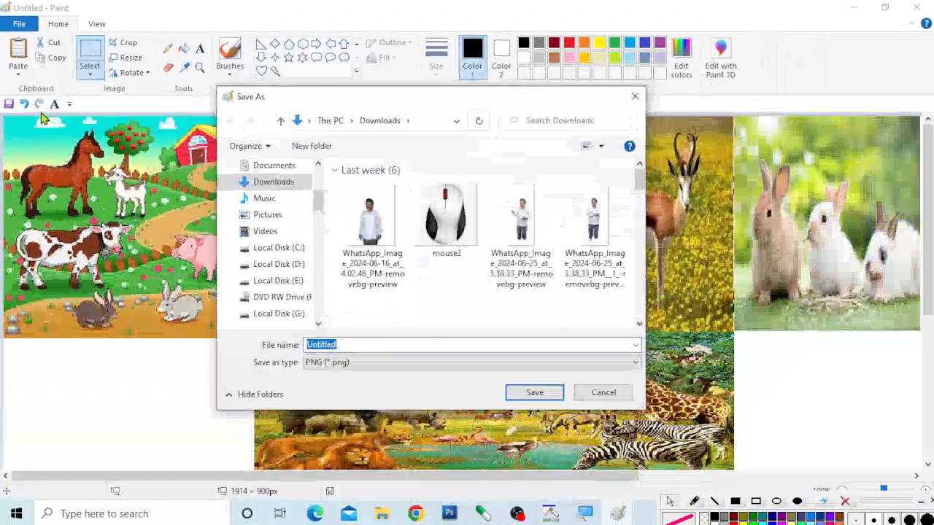
click(343, 348)
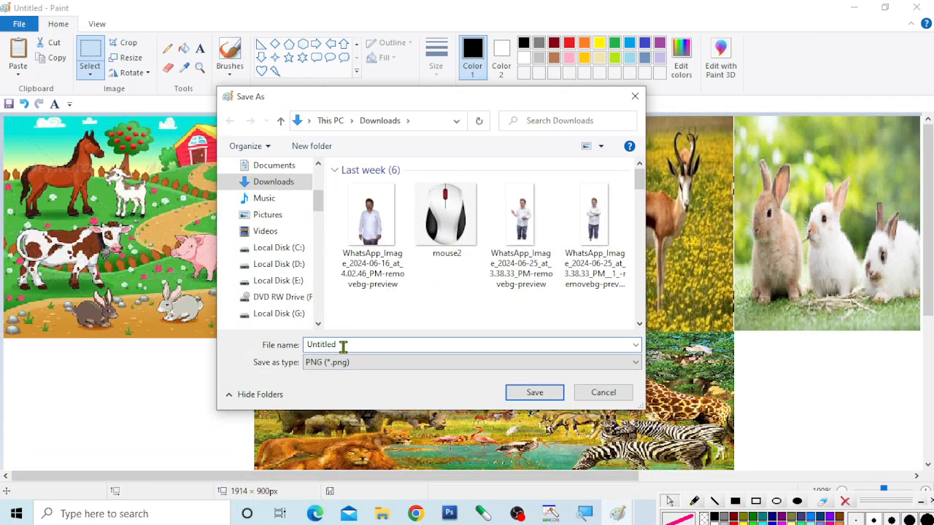
key(BackSpace)
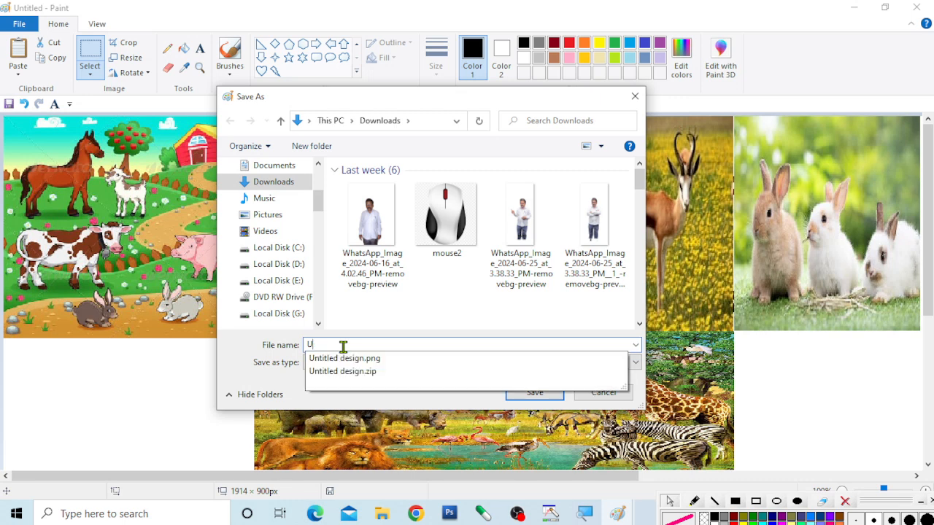
key(BackSpace)
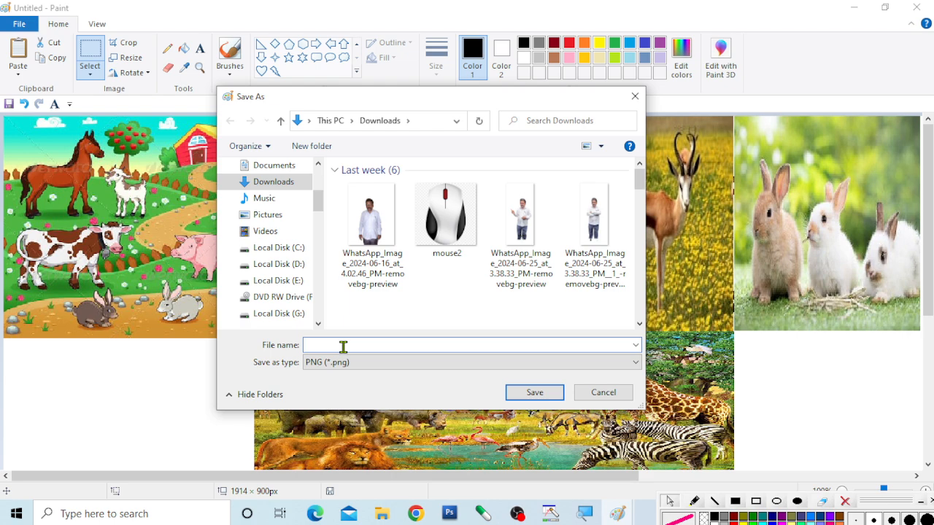
text(Paint)
text(1)
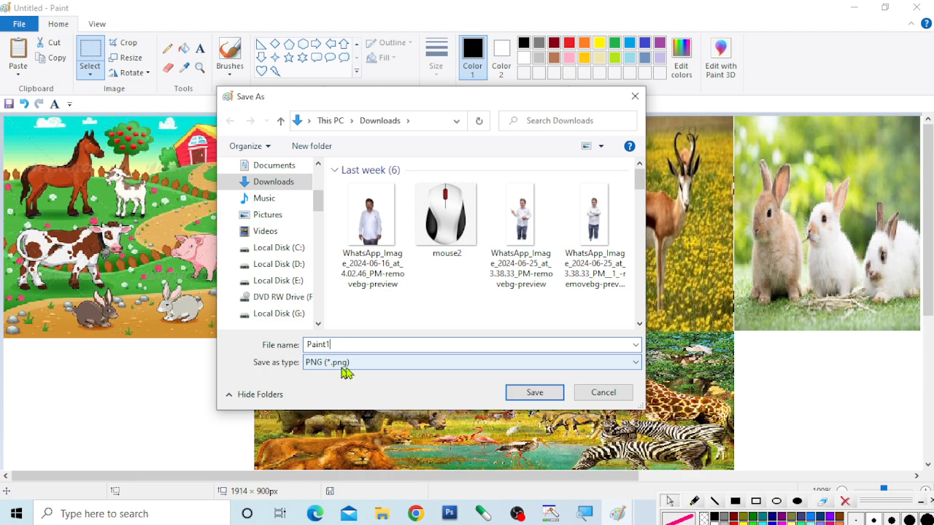
click(535, 392)
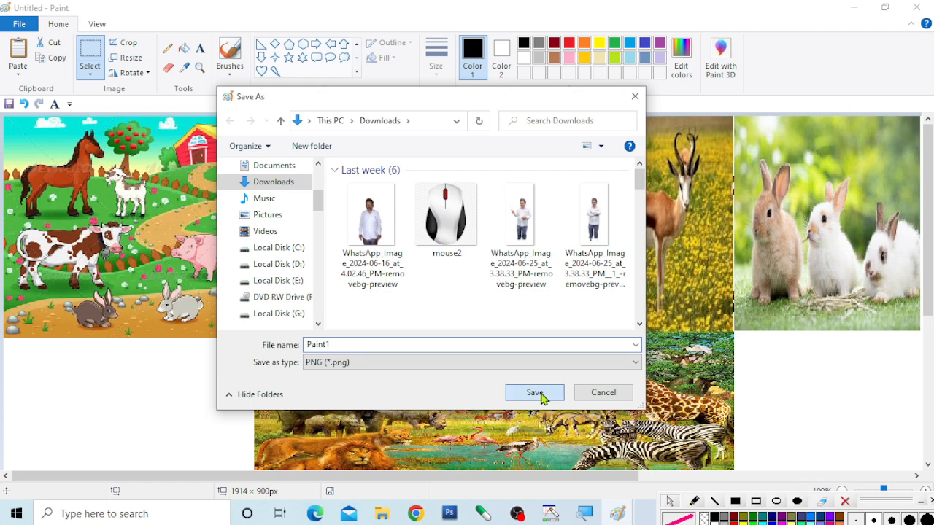